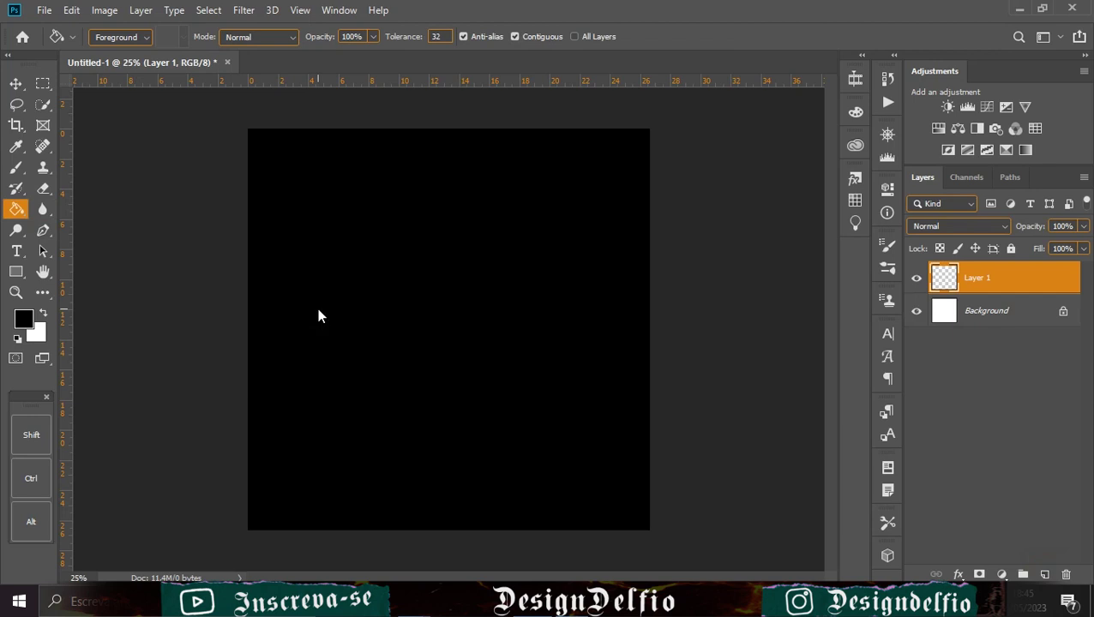
Place the cut-out image of the barking dog at 100% scale on the canvas, above the black layer
{"action": "left_click", "coordinate": [15, 83]}
{"action": "left_click_drag", "start_coordinate": [429, 465], "coordinate": [445, 370]}
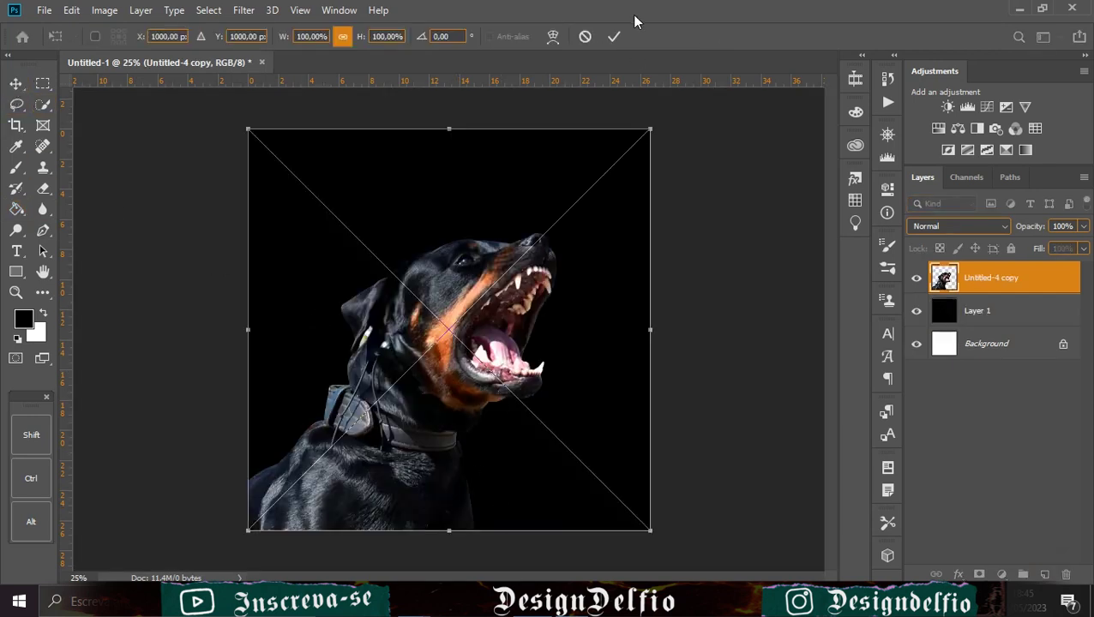
{"action": "left_click", "coordinate": [614, 36]}
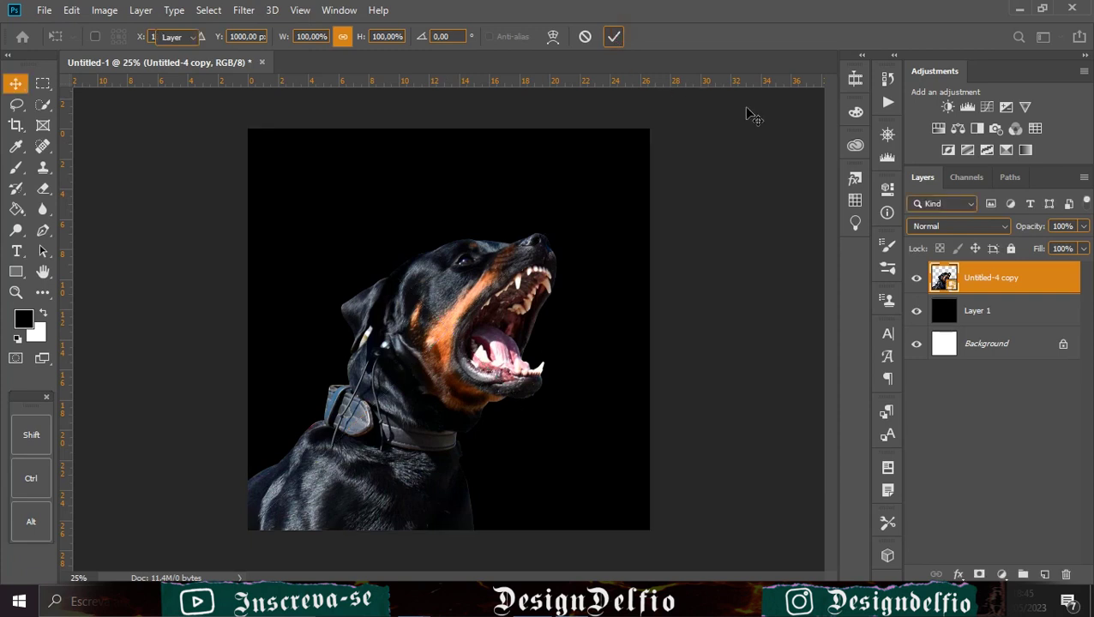
Add a black-and-white Gradient Map and a Curves adjustment above the dog, bending the curve to darken shadows and slightly brighten highlights
{"action": "left_click", "coordinate": [1005, 150]}
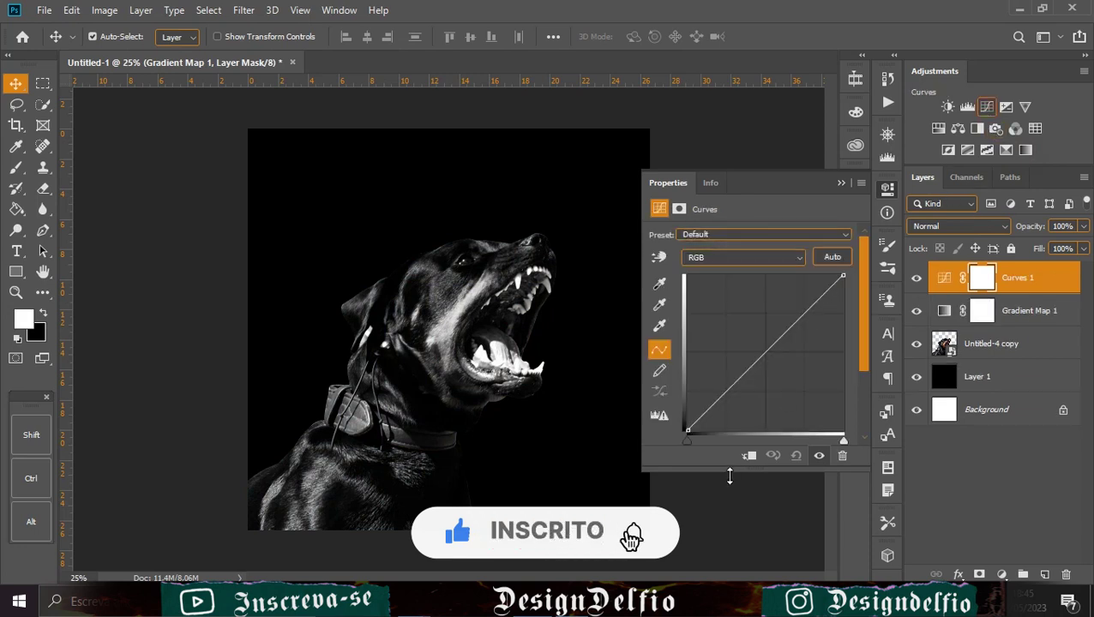
{"action": "left_click_drag", "start_coordinate": [718, 401], "coordinate": [722, 405]}
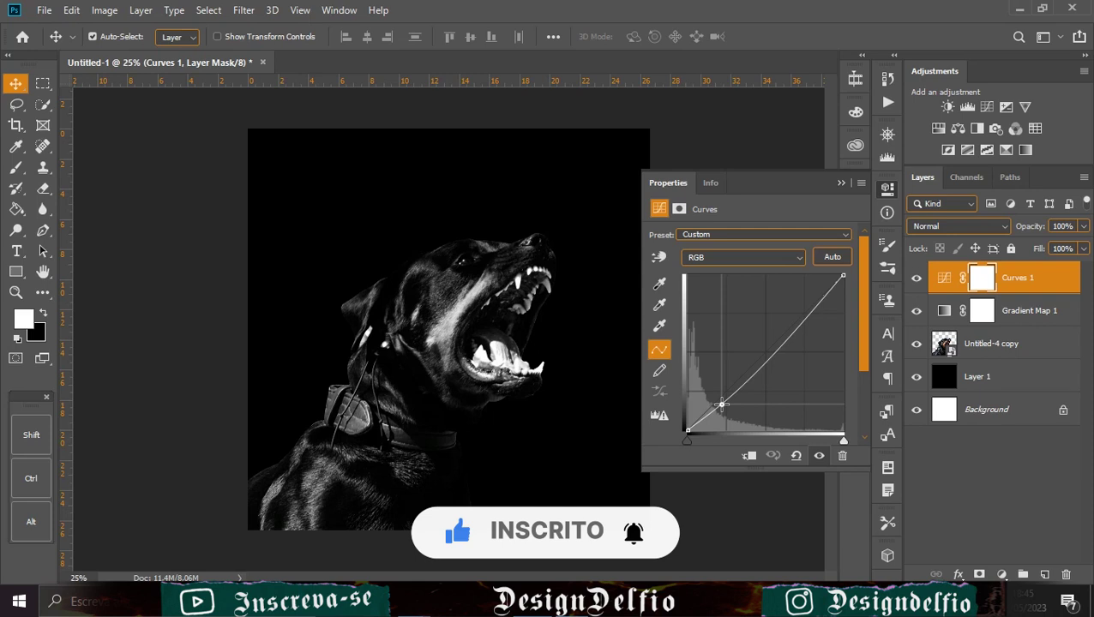
{"action": "left_click", "coordinate": [779, 345]}
{"action": "left_click_drag", "start_coordinate": [778, 344], "coordinate": [775, 341]}
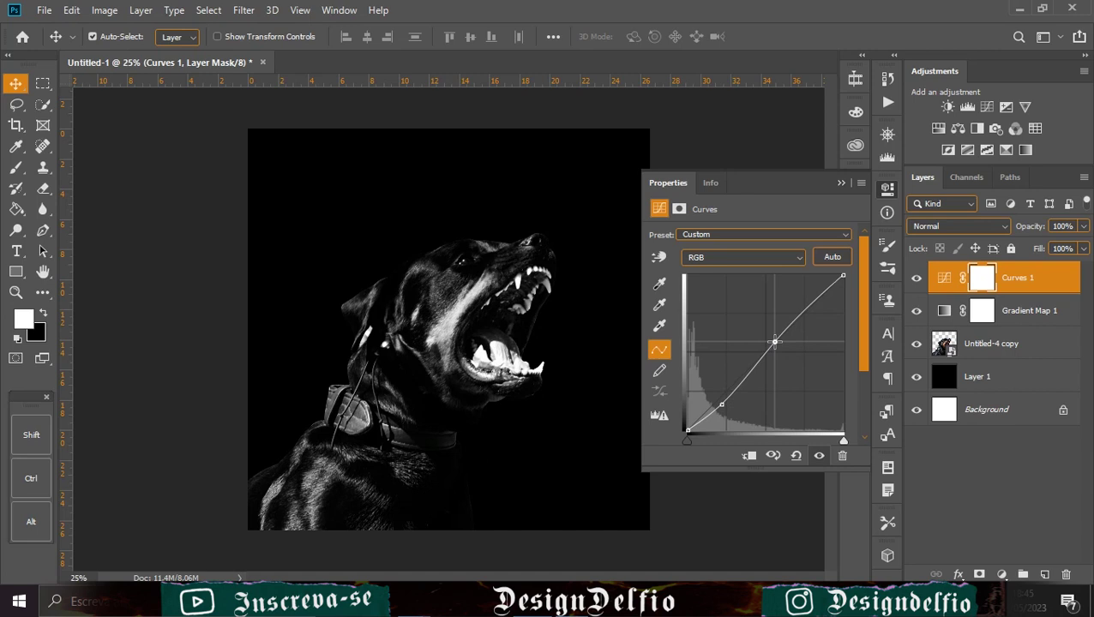
{"action": "left_click", "coordinate": [840, 185]}
Place the BASE texture centred on the canvas at 128.45% scale and set its blend mode to Lighter Color
{"action": "key", "text": "ctrl+t"}
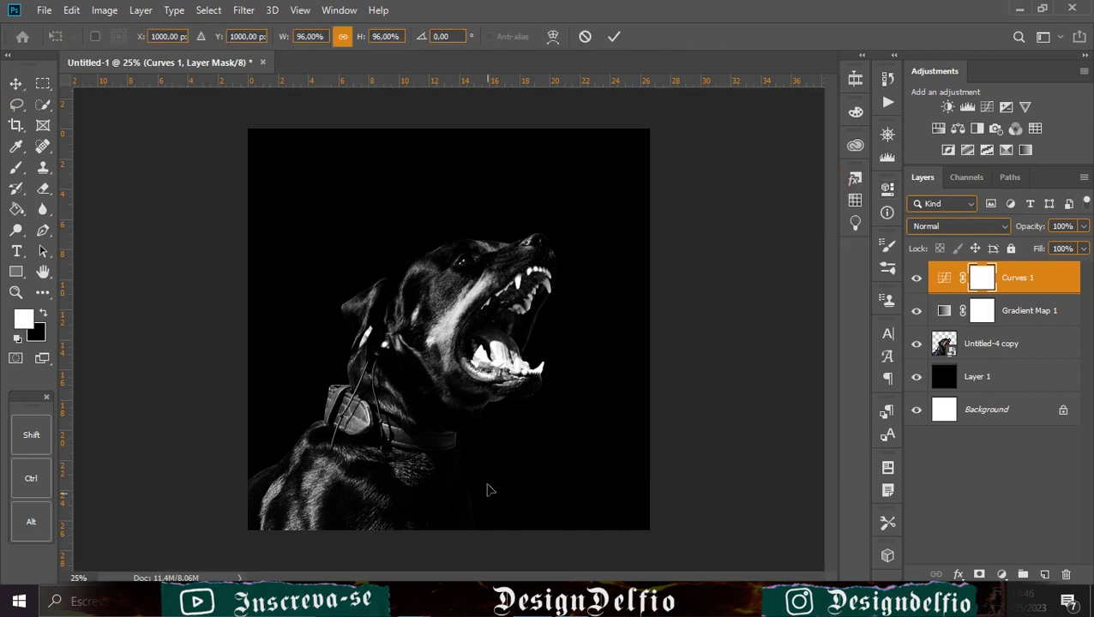
{"action": "left_click_drag", "start_coordinate": [448, 128], "coordinate": [452, 54]}
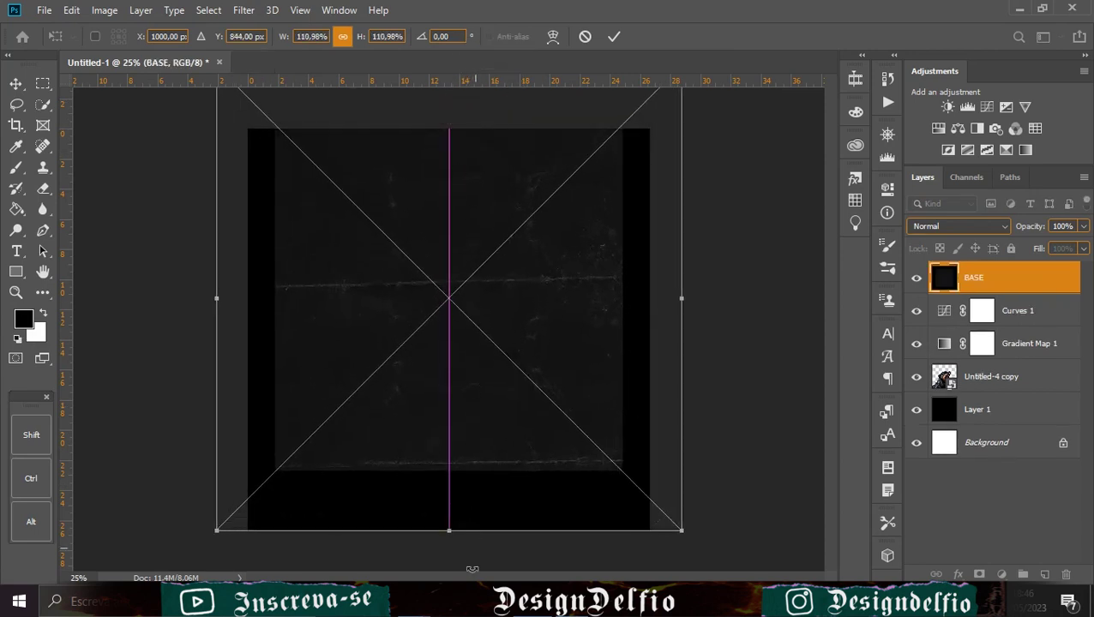
{"action": "left_click_drag", "start_coordinate": [452, 530], "coordinate": [452, 587]}
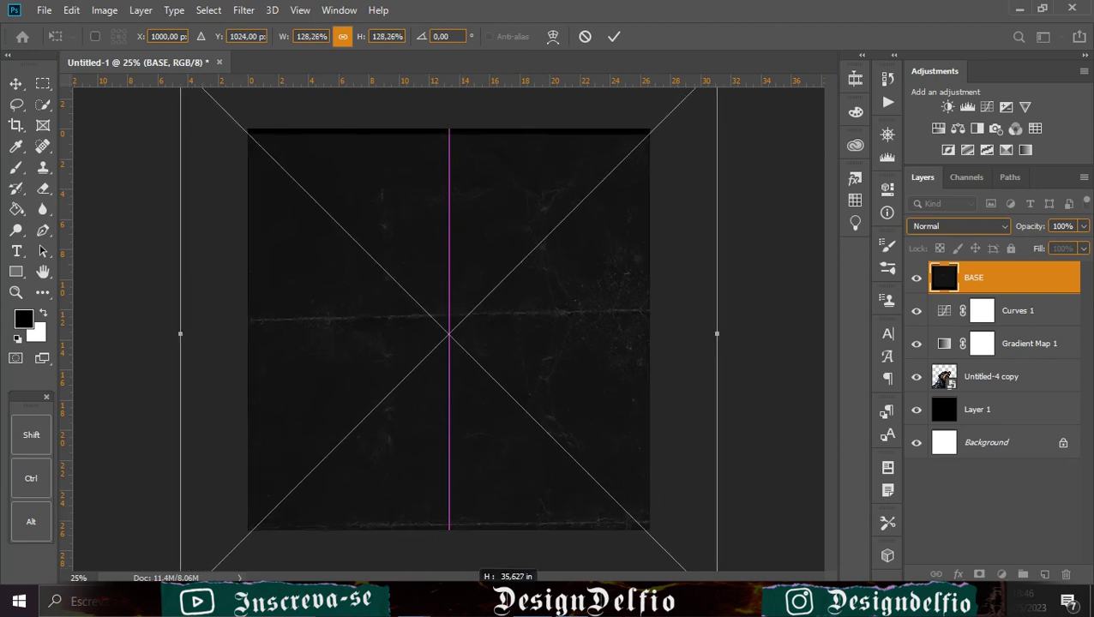
{"action": "left_click_drag", "start_coordinate": [451, 587], "coordinate": [451, 591]}
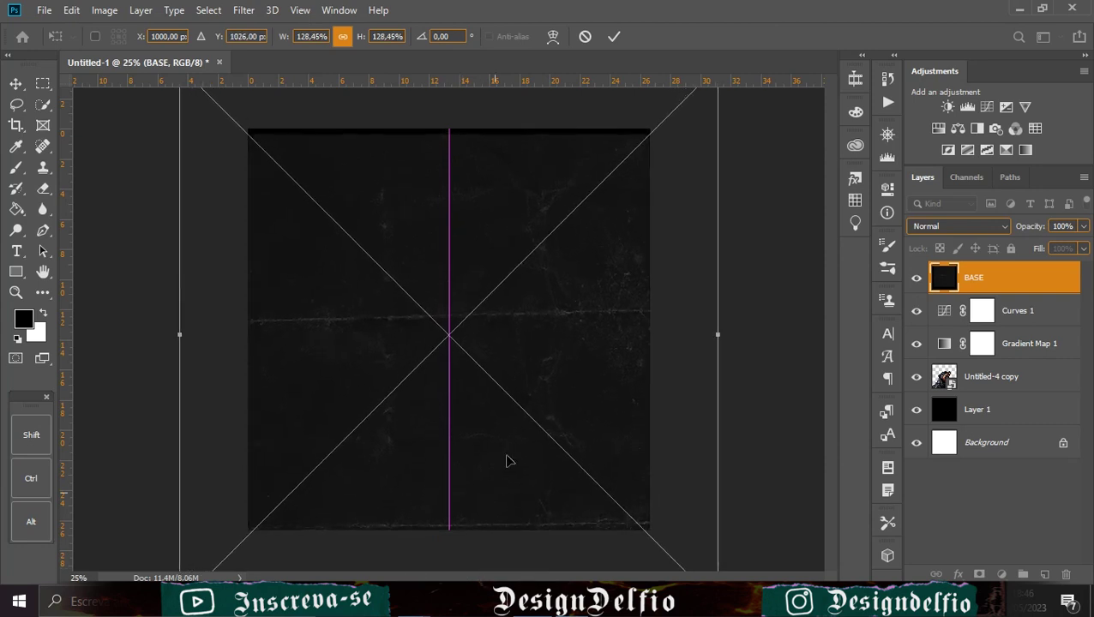
{"action": "left_click_drag", "start_coordinate": [543, 405], "coordinate": [542, 406]}
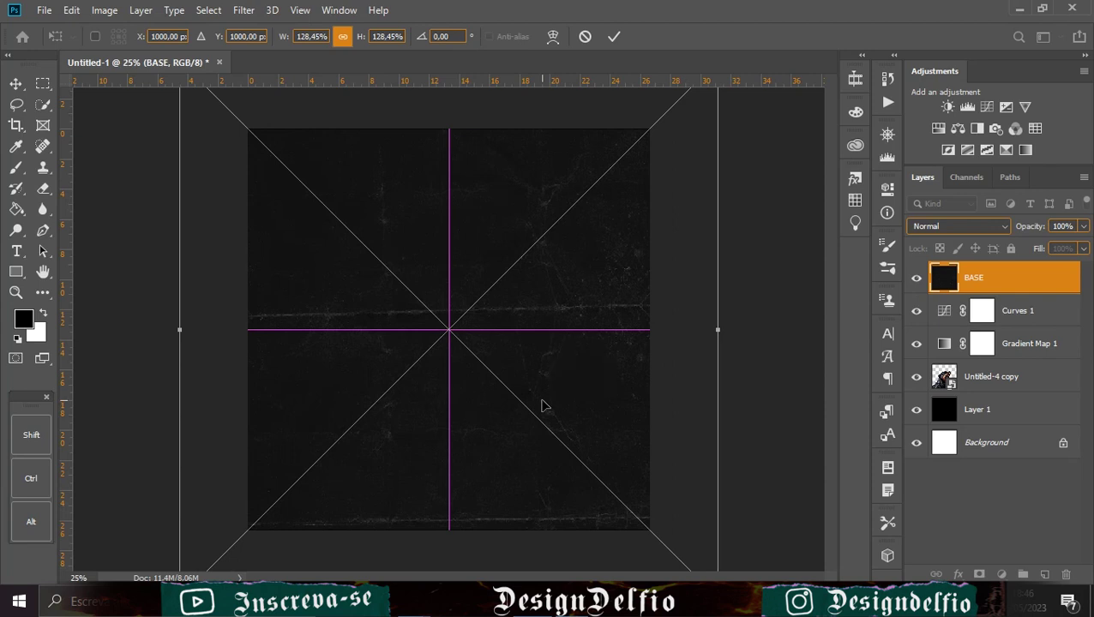
{"action": "left_click", "coordinate": [615, 37]}
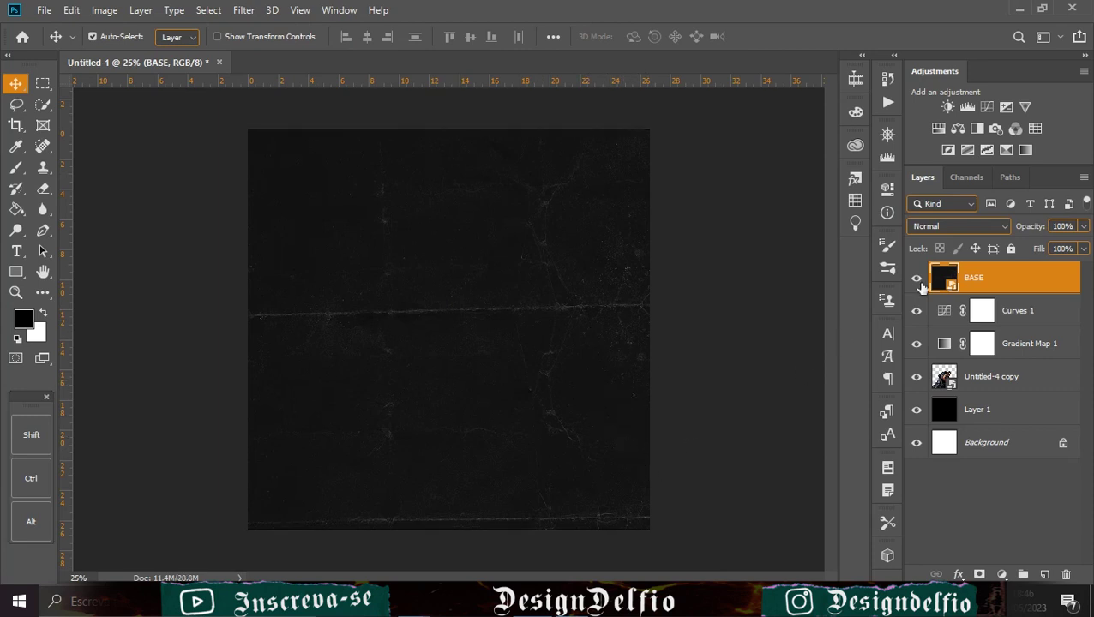
{"action": "left_click", "coordinate": [963, 226]}
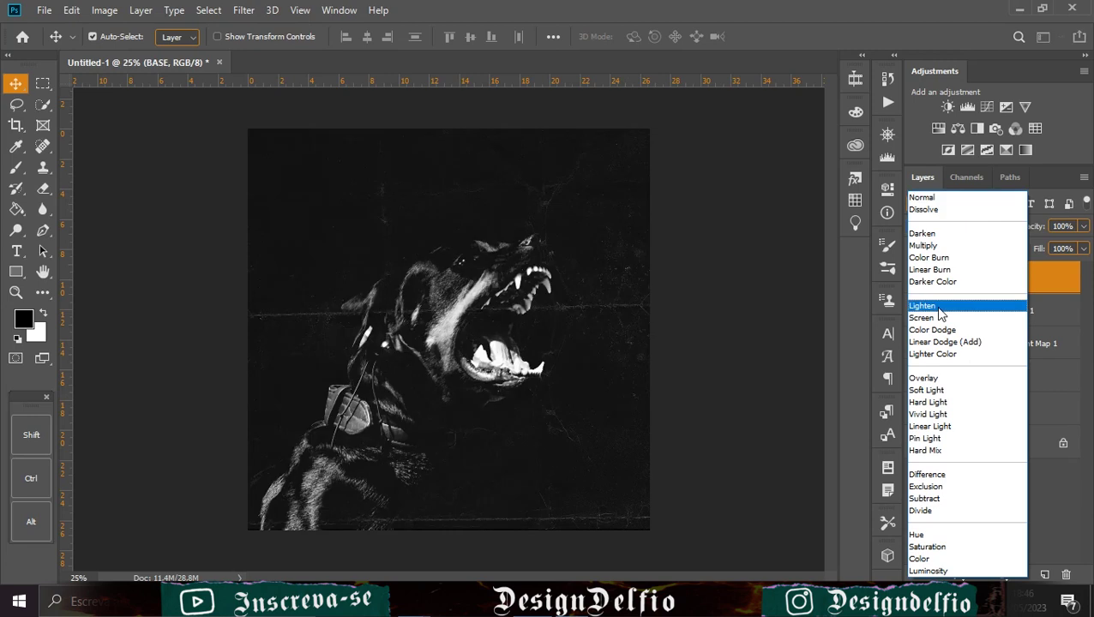
{"action": "left_click", "coordinate": [926, 356]}
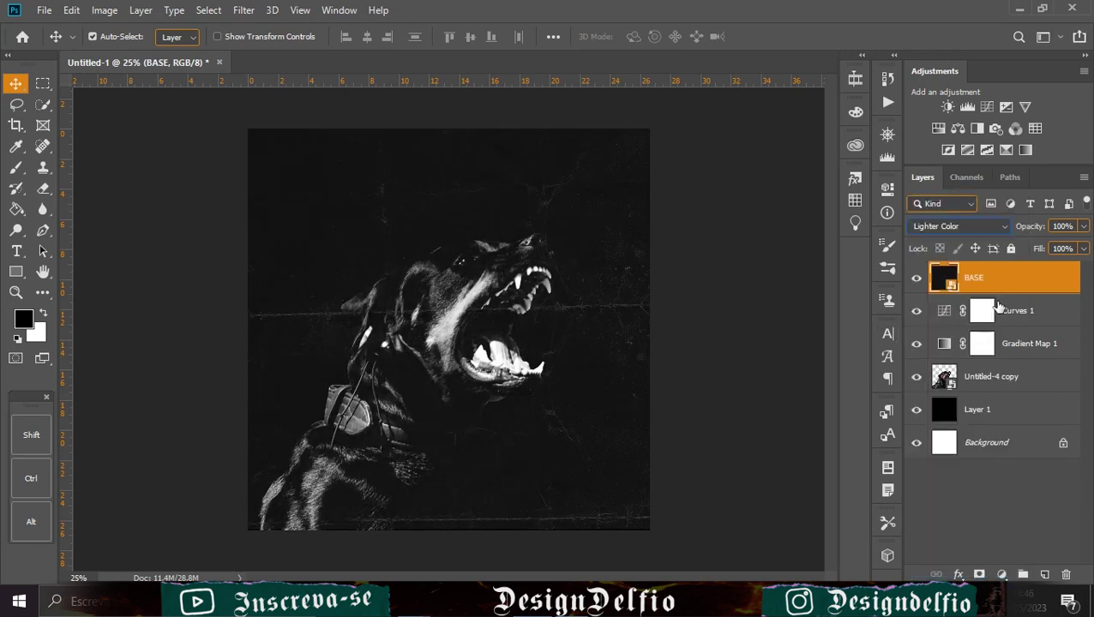
Place the FO texture scaled to cover the canvas and set its blend mode to Lighten
{"action": "left_click_drag", "start_coordinate": [899, 247], "coordinate": [485, 447]}
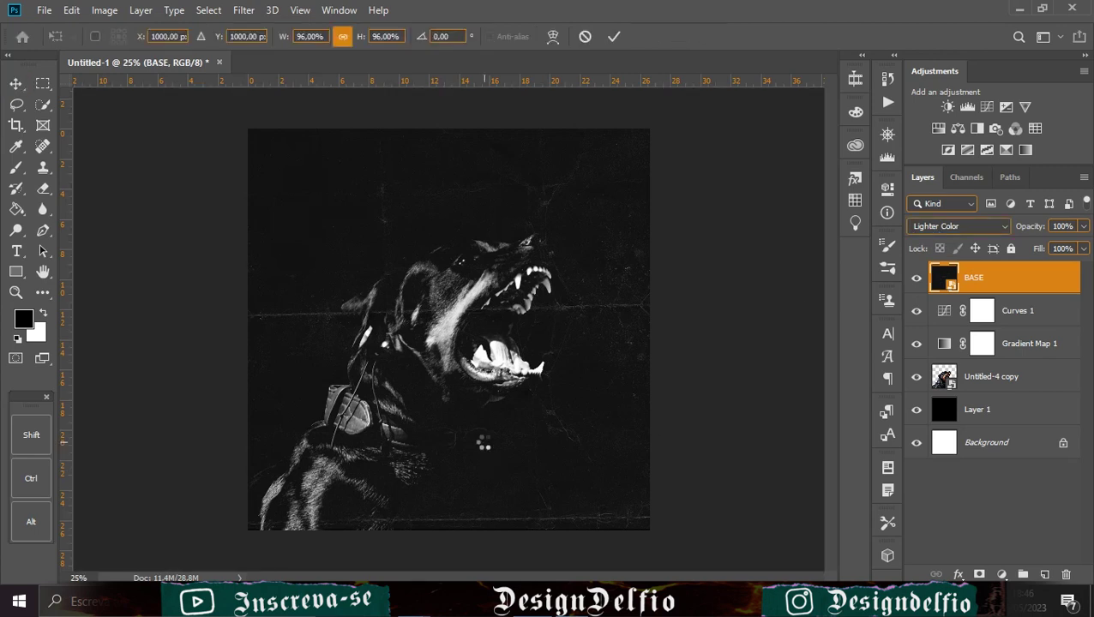
{"action": "left_click_drag", "start_coordinate": [447, 200], "coordinate": [454, 129]}
{"action": "left_click_drag", "start_coordinate": [448, 494], "coordinate": [447, 530]}
{"action": "left_click", "coordinate": [614, 36]}
{"action": "left_click", "coordinate": [974, 230]}
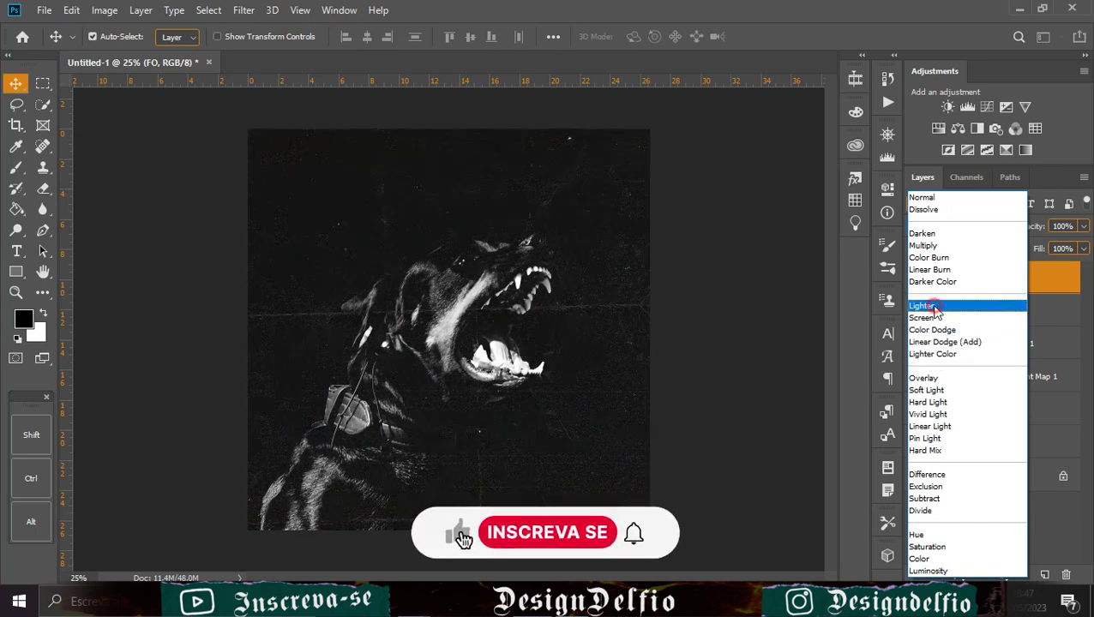
{"action": "left_click", "coordinate": [933, 307]}
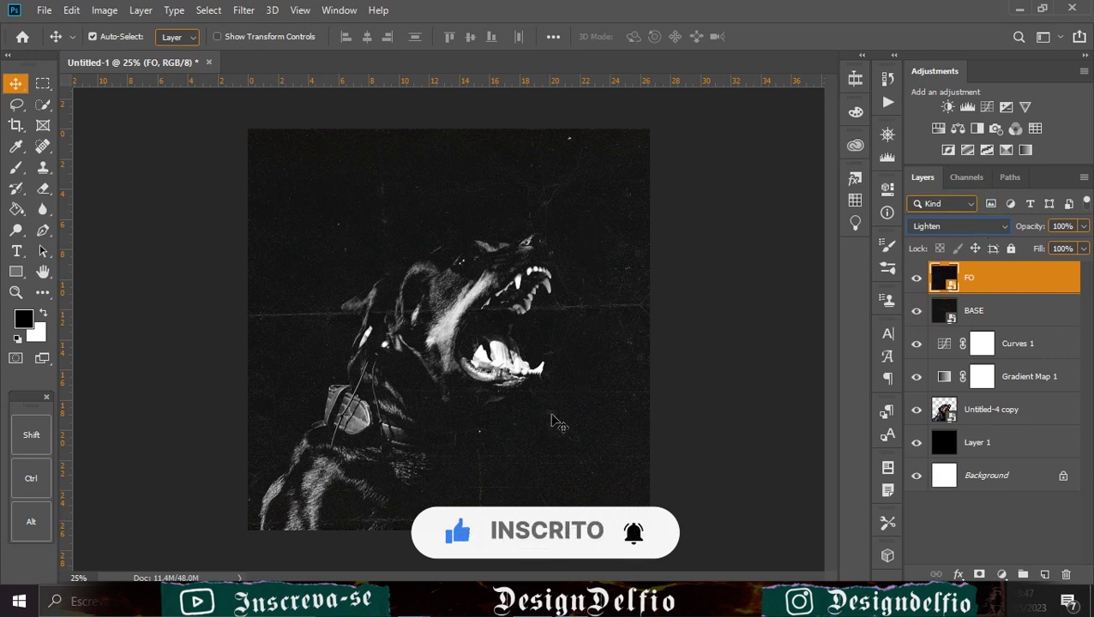
Align the FO texture to the horizontal centre of the whole canvas and clear the selection
{"action": "mouse_move", "coordinate": [557, 420]}
{"action": "left_mouse_down"}
{"action": "mouse_move", "coordinate": [688, 413]}
{"action": "mouse_move", "coordinate": [533, 416]}
{"action": "mouse_move", "coordinate": [556, 419]}
{"action": "left_mouse_up"}
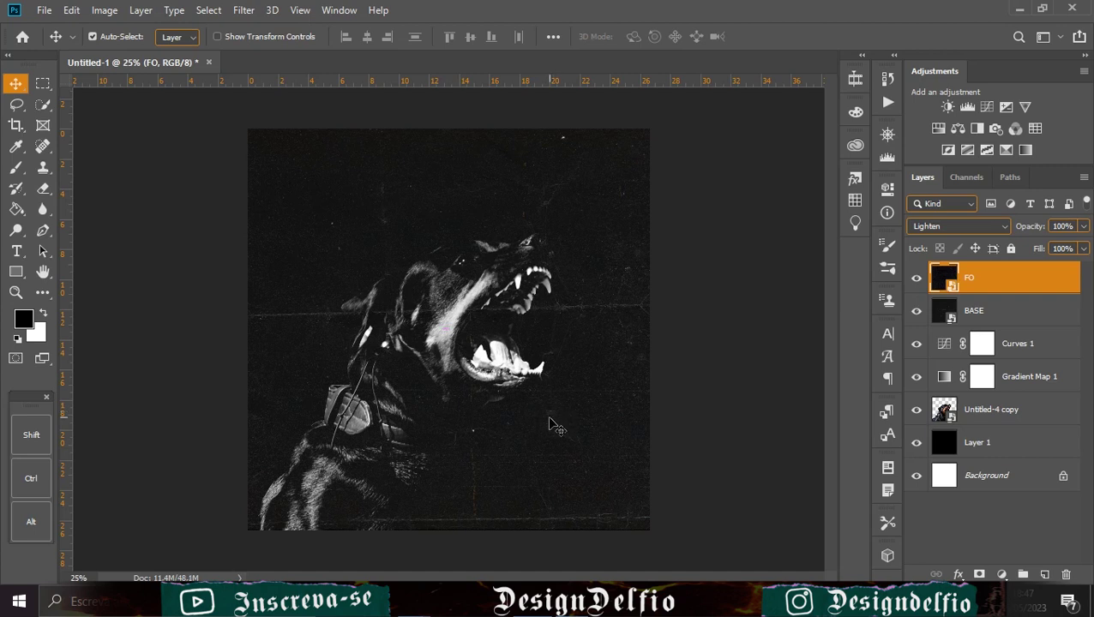
{"action": "key", "text": "ctrl+a"}
{"action": "left_click", "coordinate": [371, 39]}
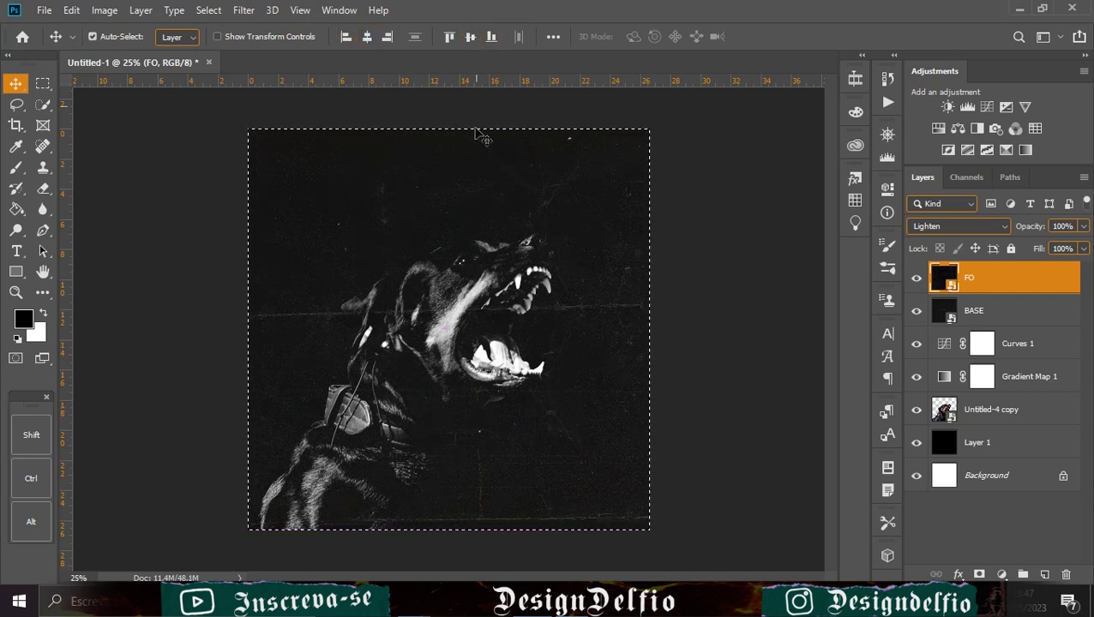
{"action": "key", "text": "ctrl+d"}
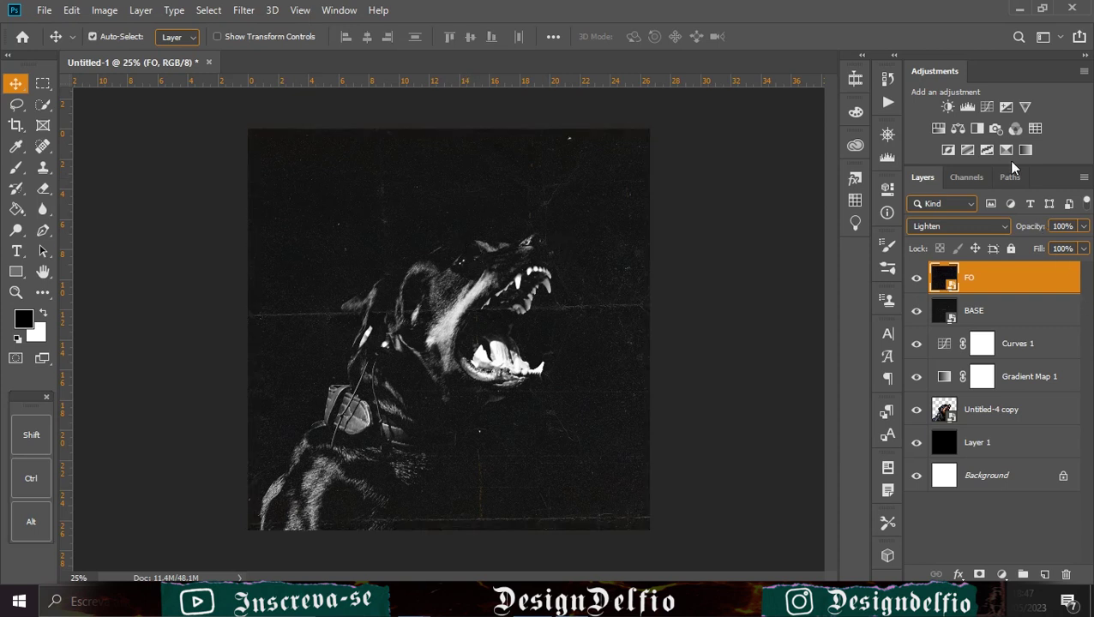
Add a Curves adjustment clipped to the FO texture, bending it to increase contrast with raised highlights
{"action": "left_click", "coordinate": [989, 108]}
{"action": "left_click", "coordinate": [748, 459]}
{"action": "left_click_drag", "start_coordinate": [719, 401], "coordinate": [722, 397]}
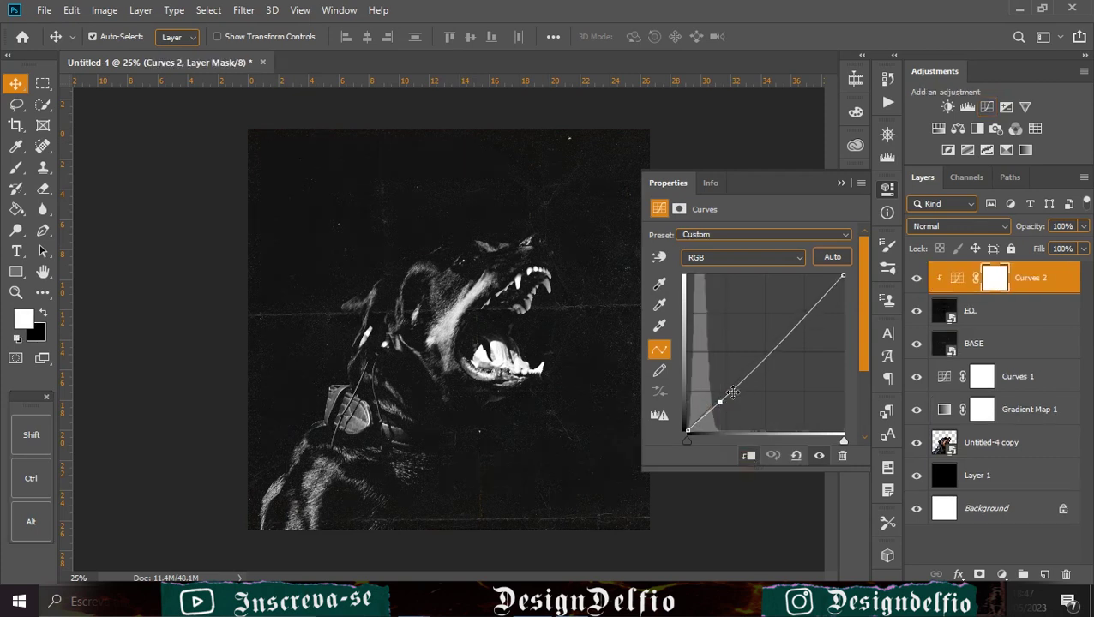
{"action": "left_click_drag", "start_coordinate": [783, 341], "coordinate": [781, 330]}
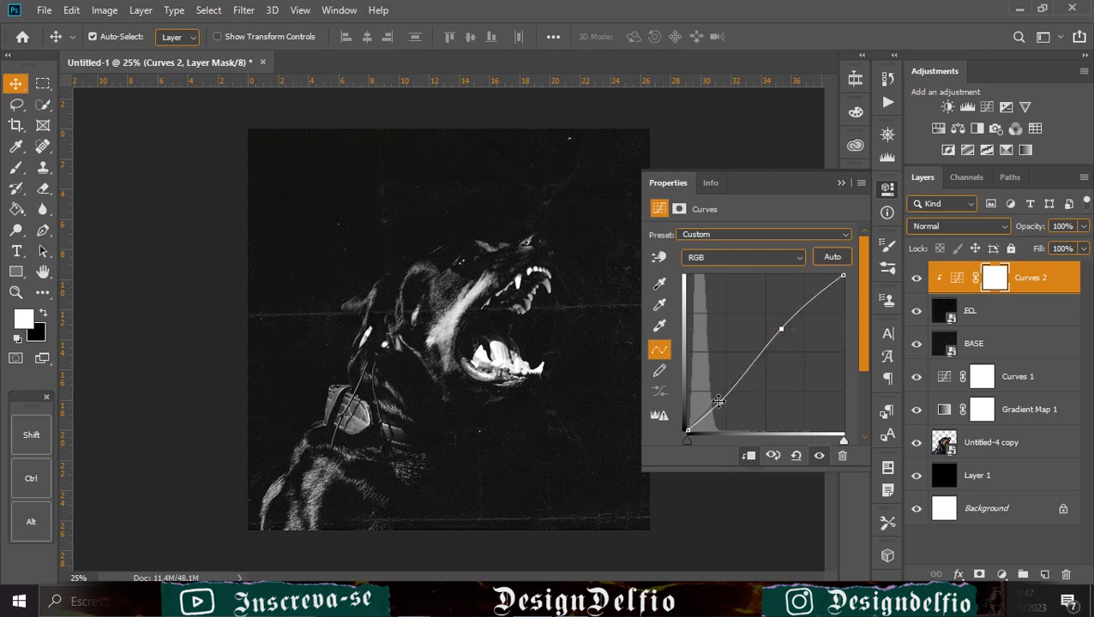
{"action": "left_click", "coordinate": [840, 184]}
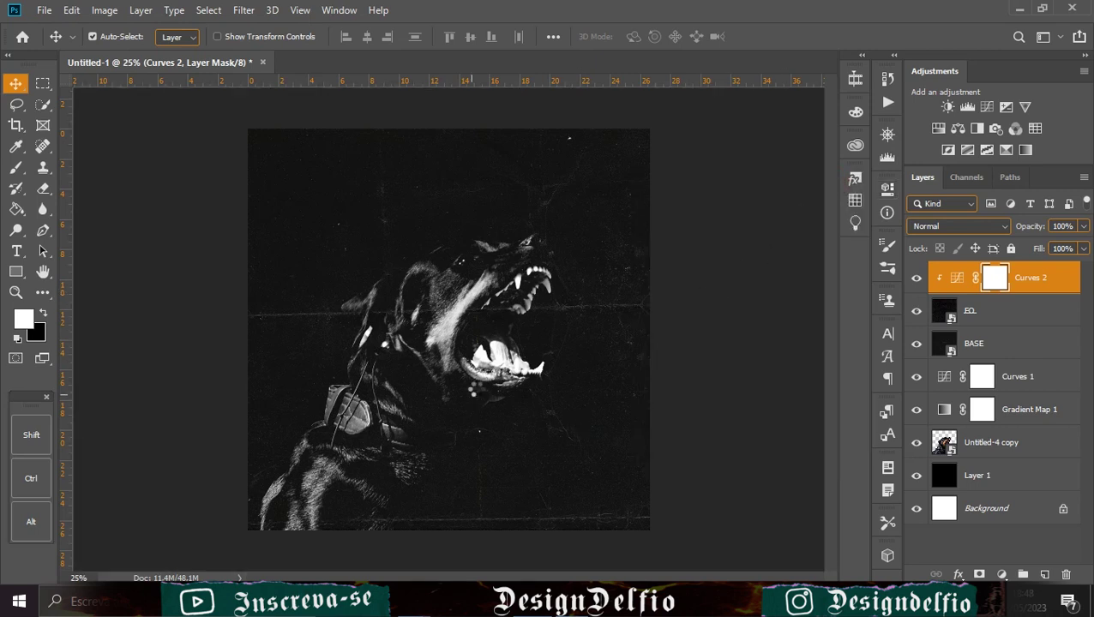
Place the shattered-glass image over the dog and scale it to 266.67% so it fills the canvas
{"action": "left_click_drag", "start_coordinate": [476, 392], "coordinate": [448, 111]}
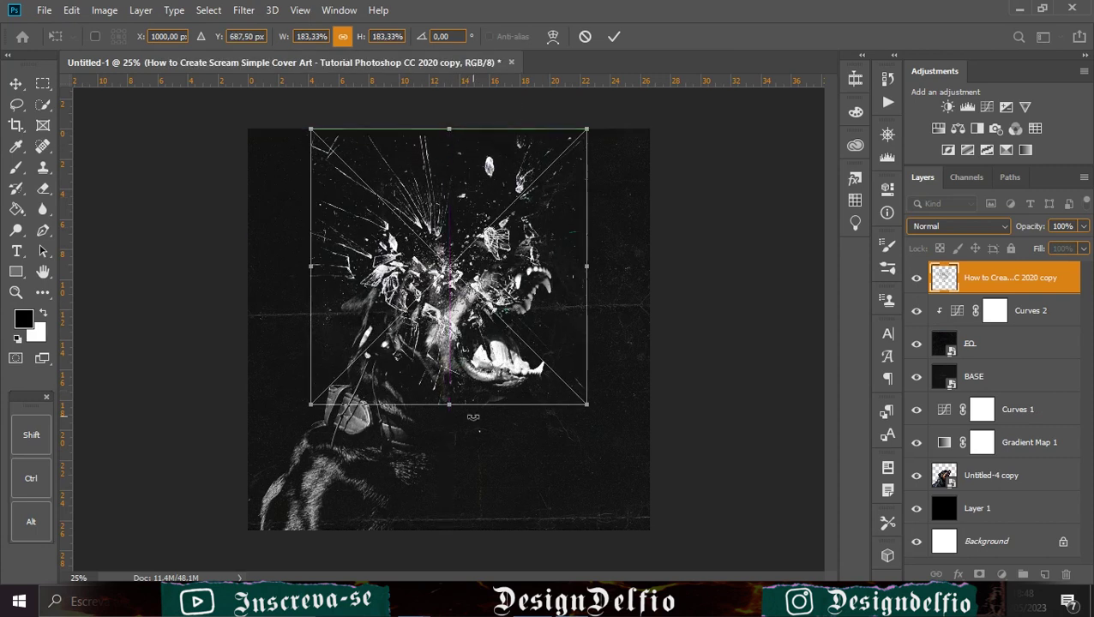
{"action": "left_click_drag", "start_coordinate": [453, 401], "coordinate": [477, 534]}
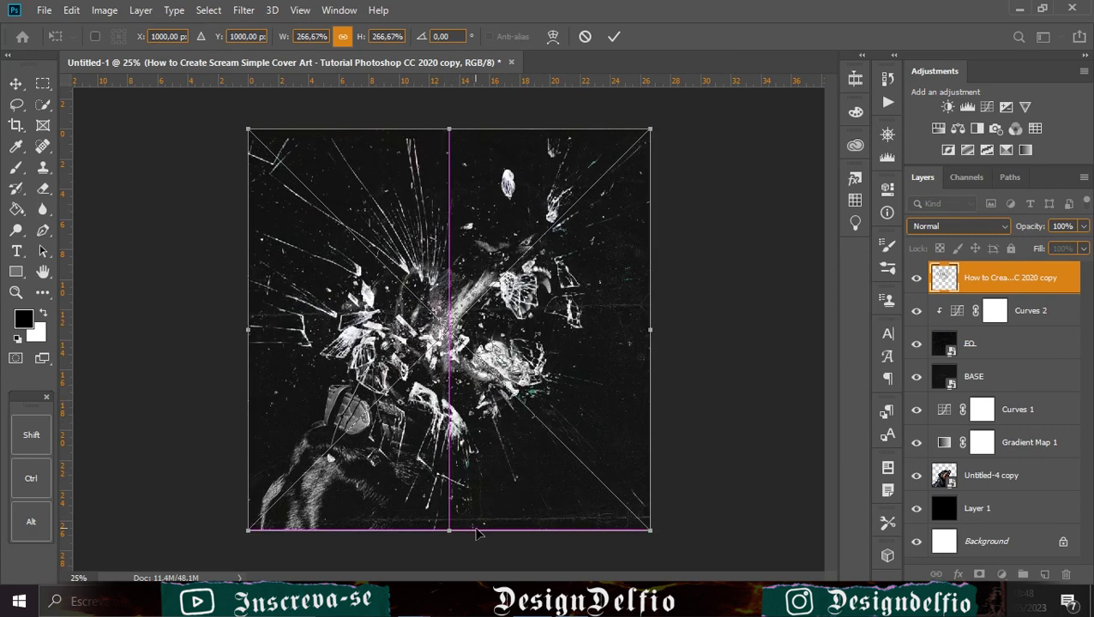
{"action": "left_click", "coordinate": [614, 37]}
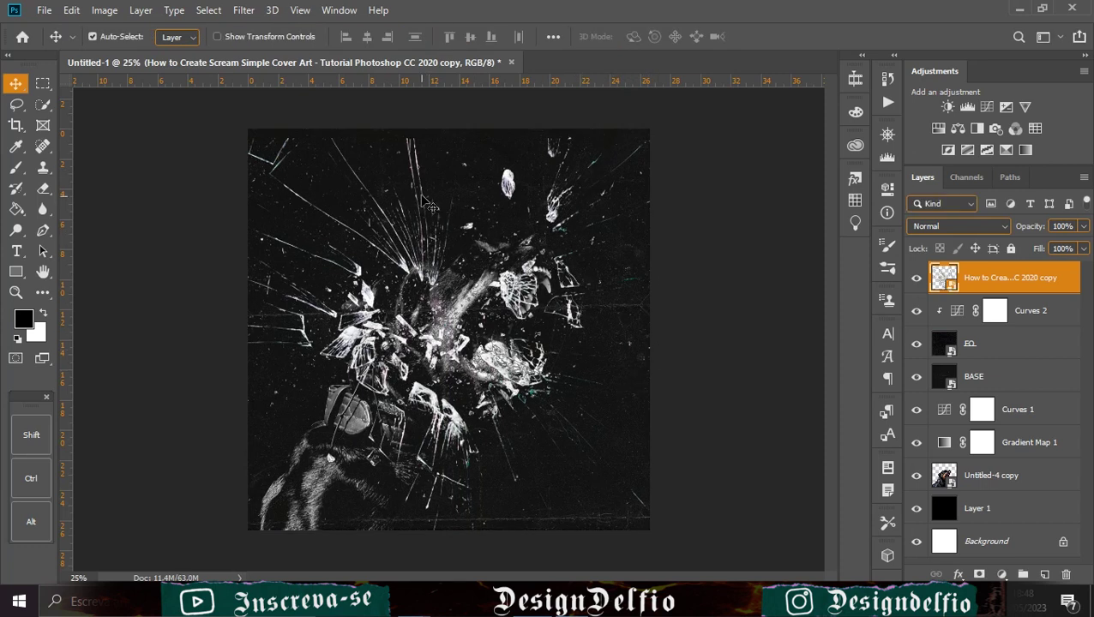
Enlarge the shattered-glass layer to 273.60%, extending its top edge slightly beyond the canvas
{"action": "key", "text": "ctrl+t"}
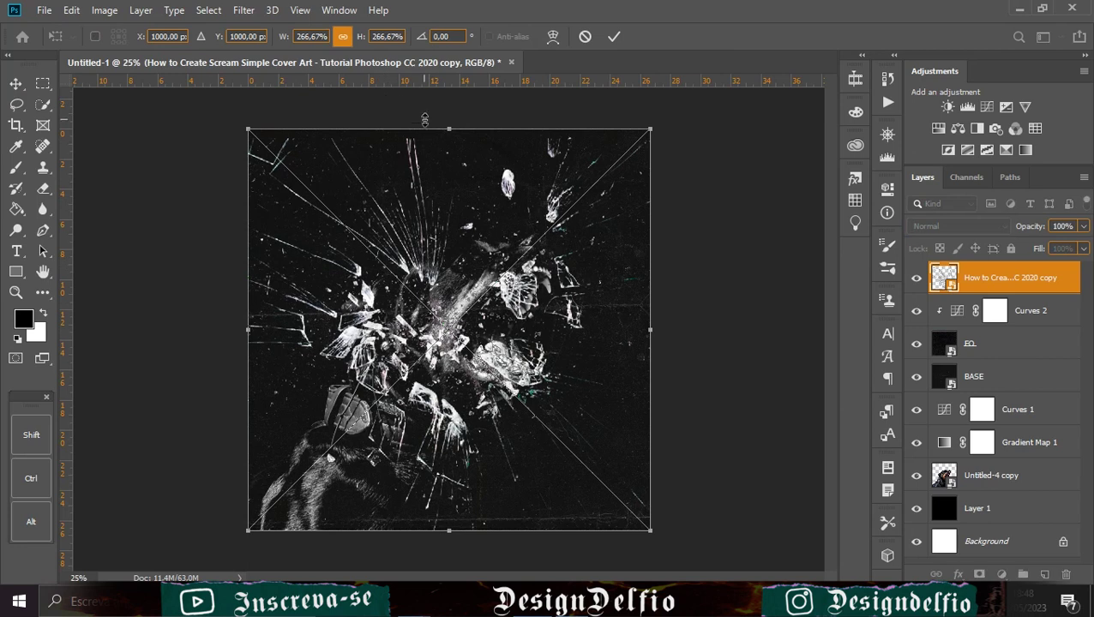
{"action": "mouse_move", "coordinate": [446, 120]}
{"action": "left_mouse_down"}
{"action": "mouse_move", "coordinate": [447, 96]}
{"action": "mouse_move", "coordinate": [446, 116]}
{"action": "left_mouse_up"}
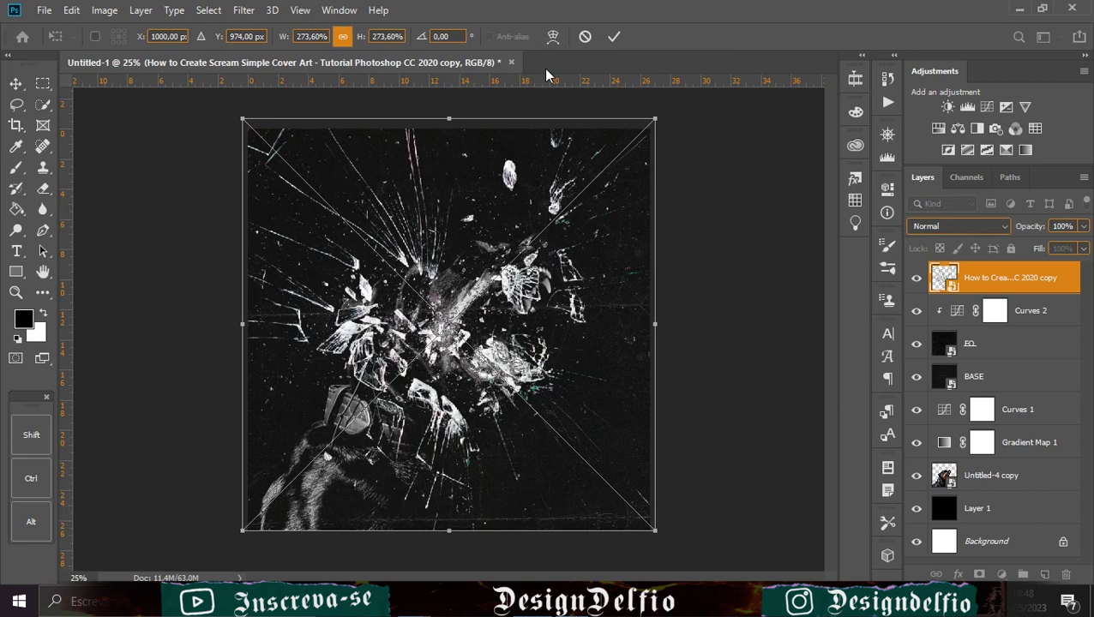
{"action": "left_click", "coordinate": [612, 36]}
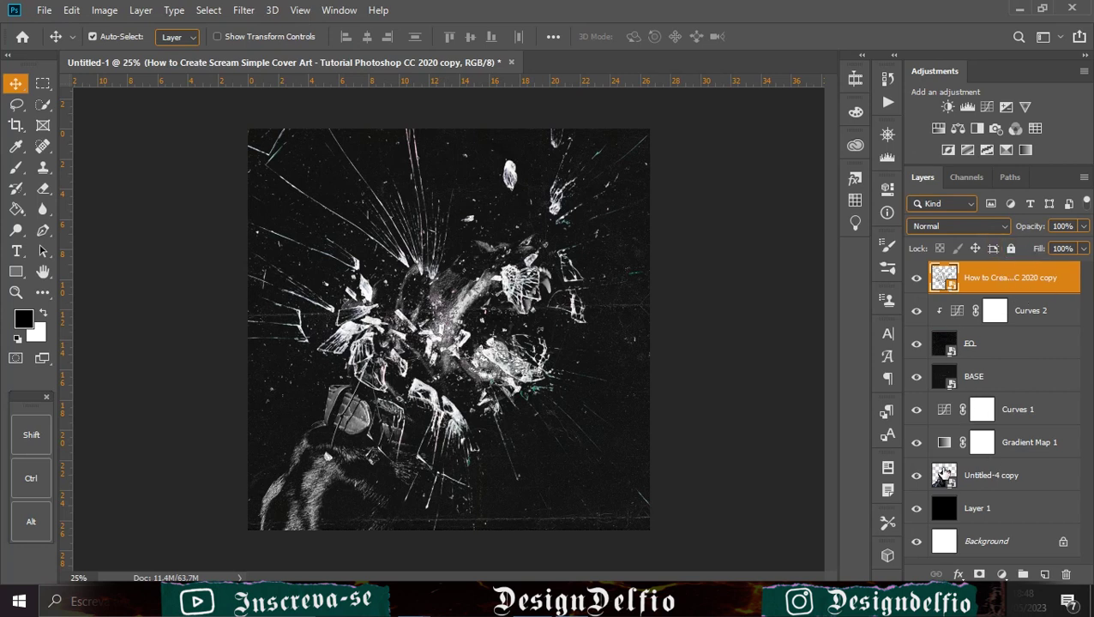
Add a layer mask to the shattered-glass layer without any active selection
{"action": "left_click", "coordinate": [943, 475], "text": "ctrl"}
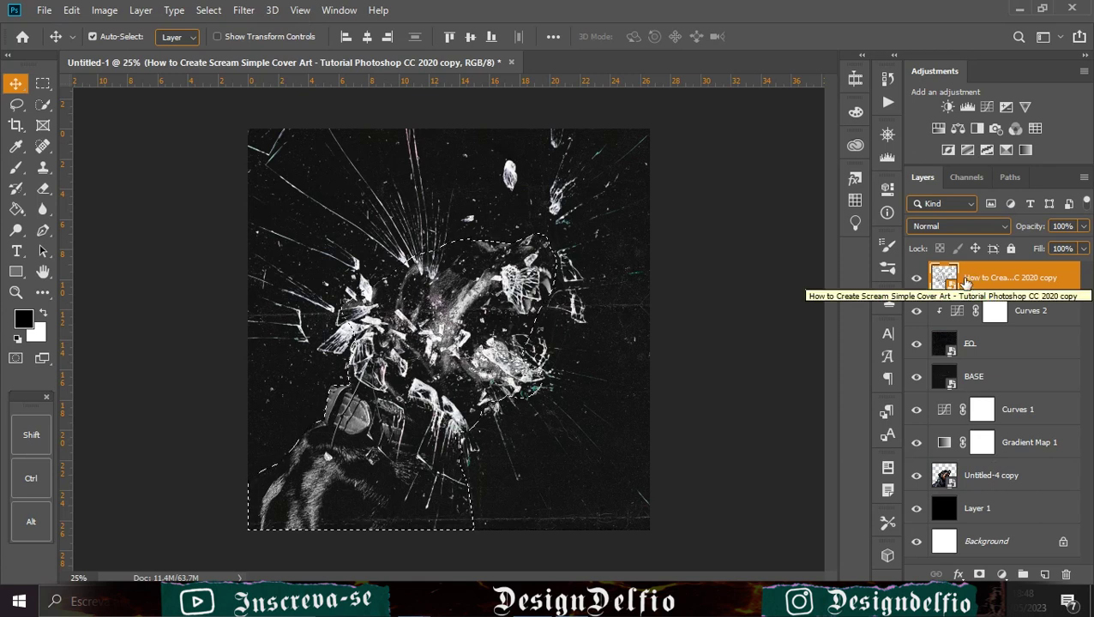
{"action": "key", "text": "ctrl+d"}
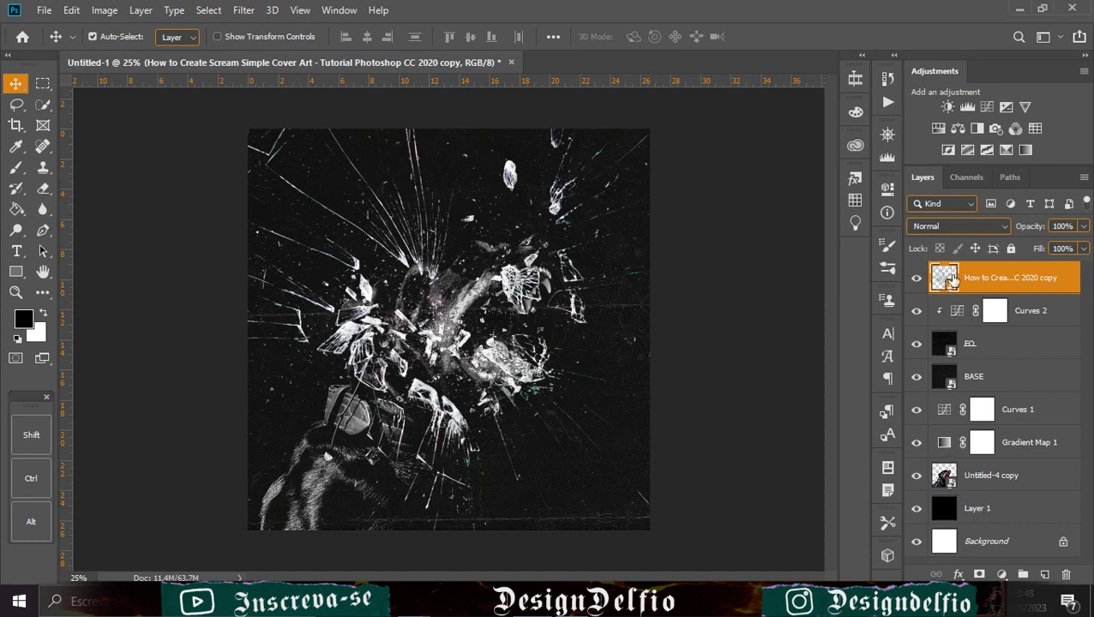
{"action": "left_click", "coordinate": [979, 574]}
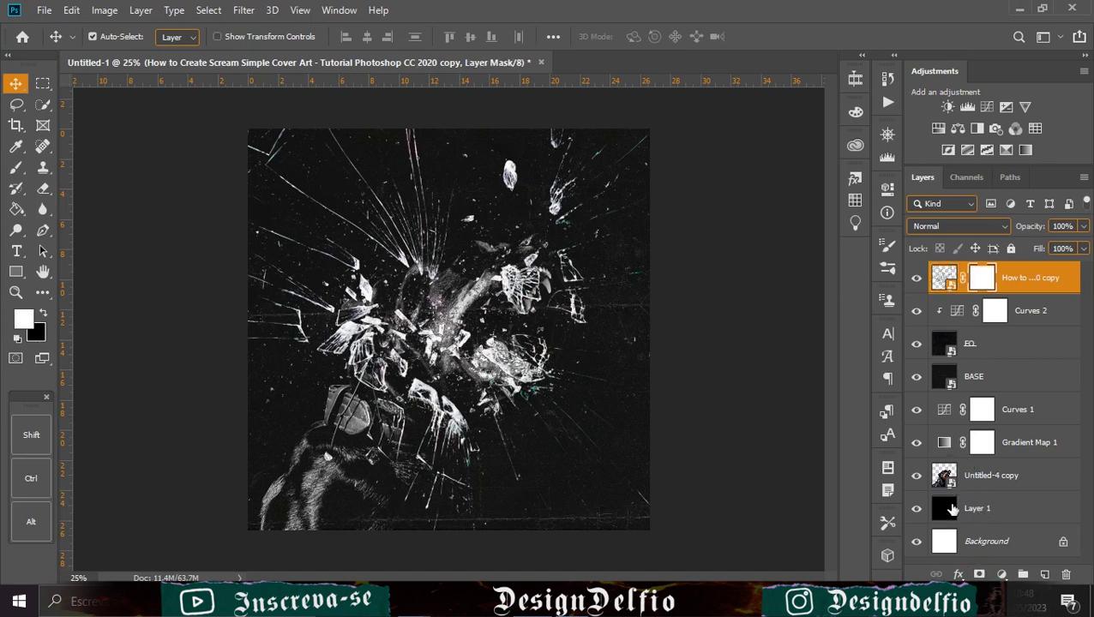
{"action": "left_click", "coordinate": [945, 474], "text": "ctrl"}
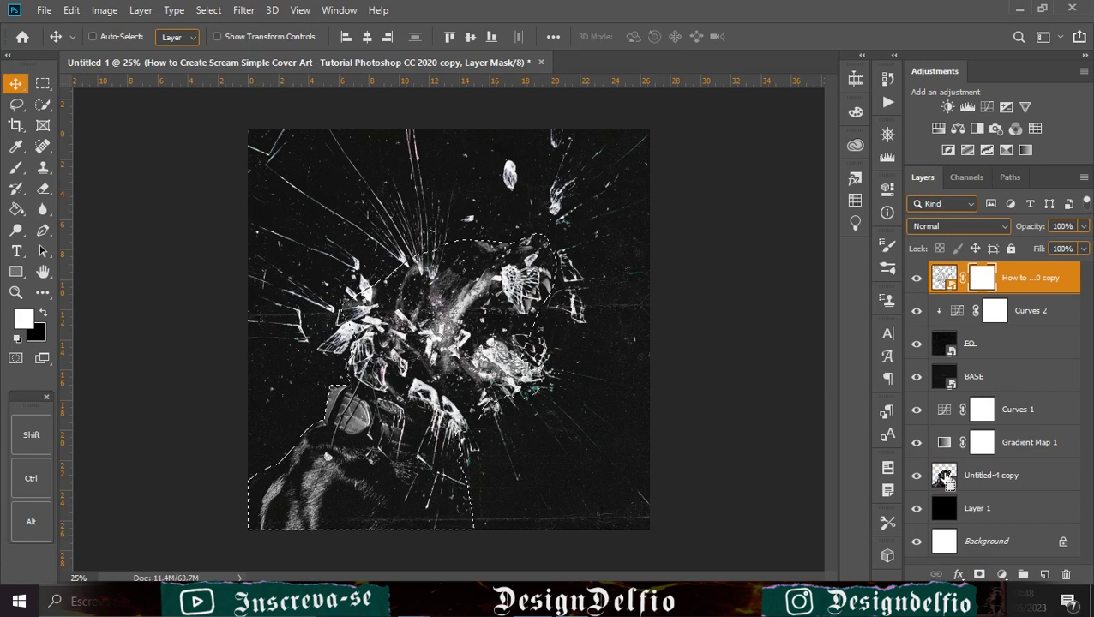
{"action": "left_click", "coordinate": [17, 167]}
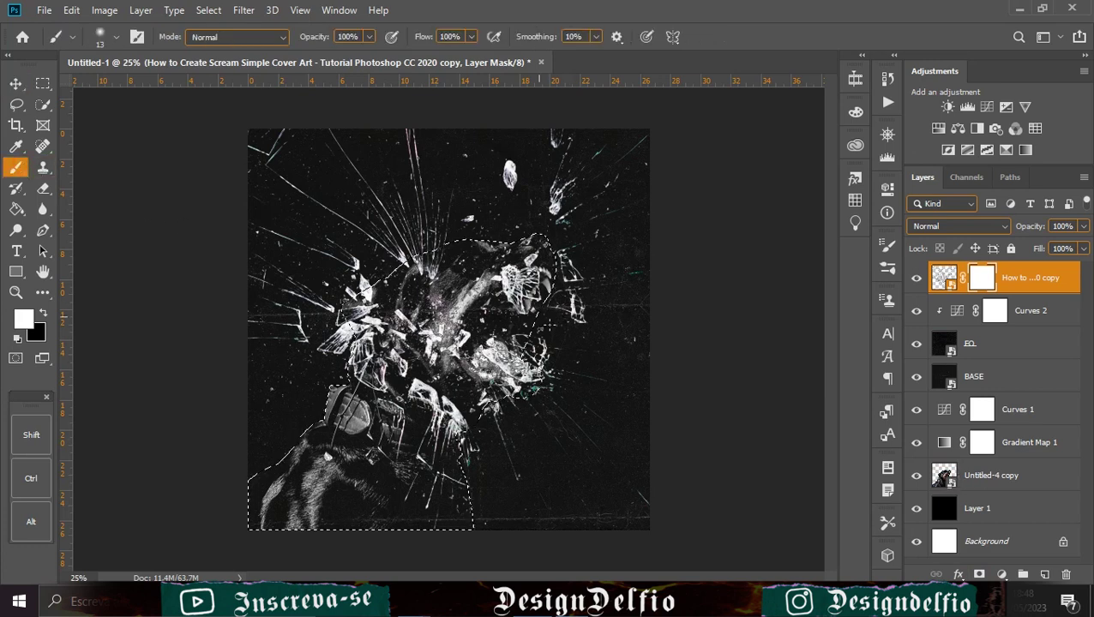
{"action": "key", "text": "ctrl+d"}
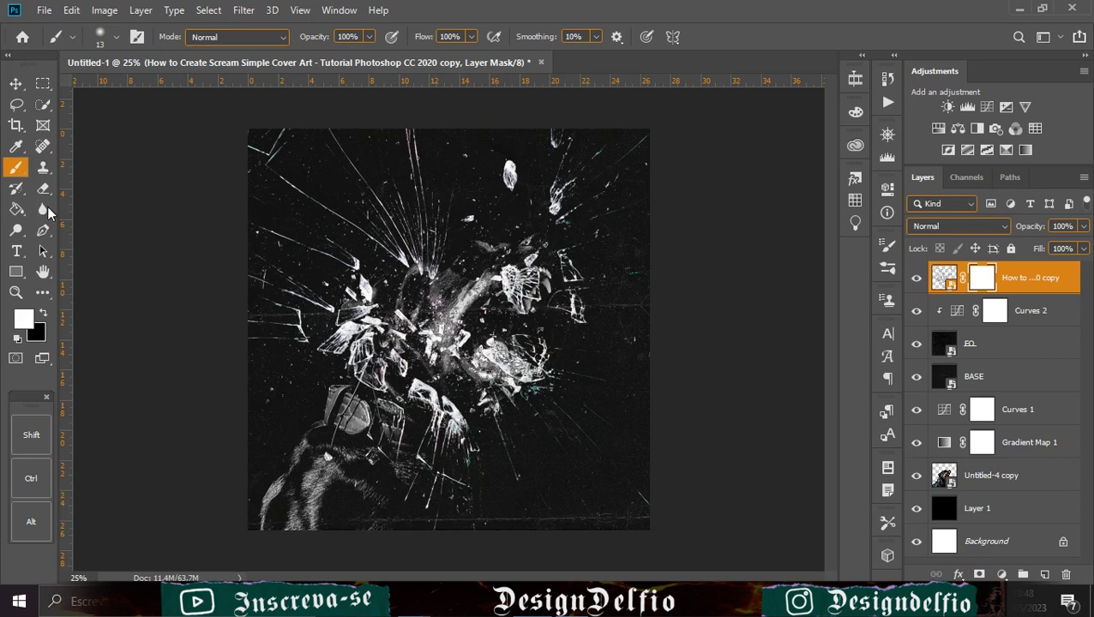
Set up a 693 px Redondo macio brush at 0% hardness with black as the foreground colour
{"action": "left_click_drag", "start_coordinate": [377, 307], "coordinate": [463, 326]}
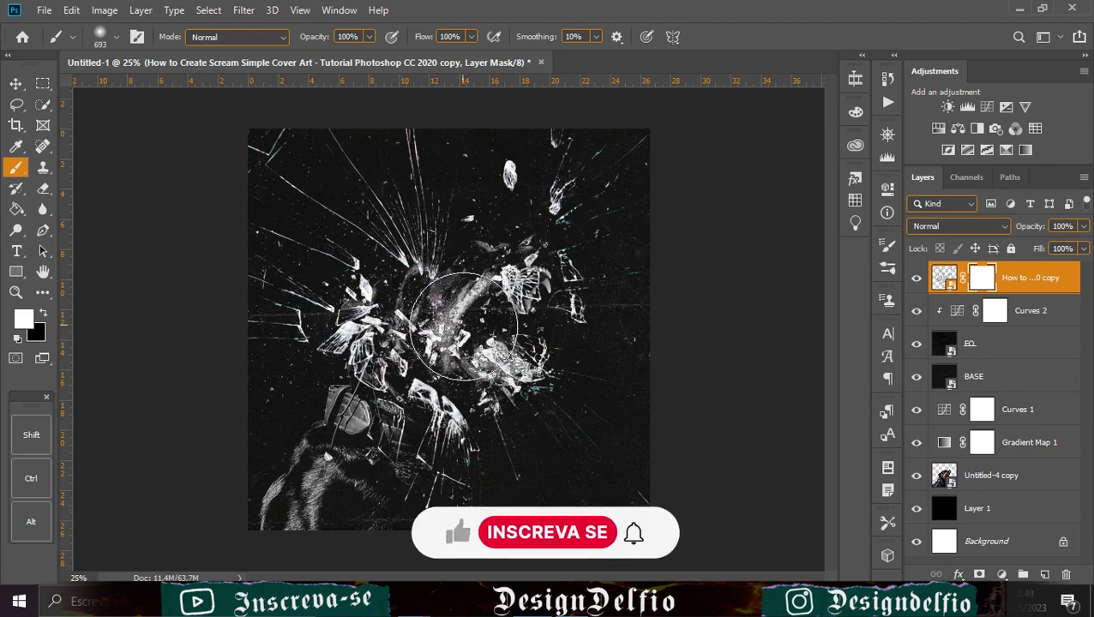
{"action": "right_click", "coordinate": [452, 323]}
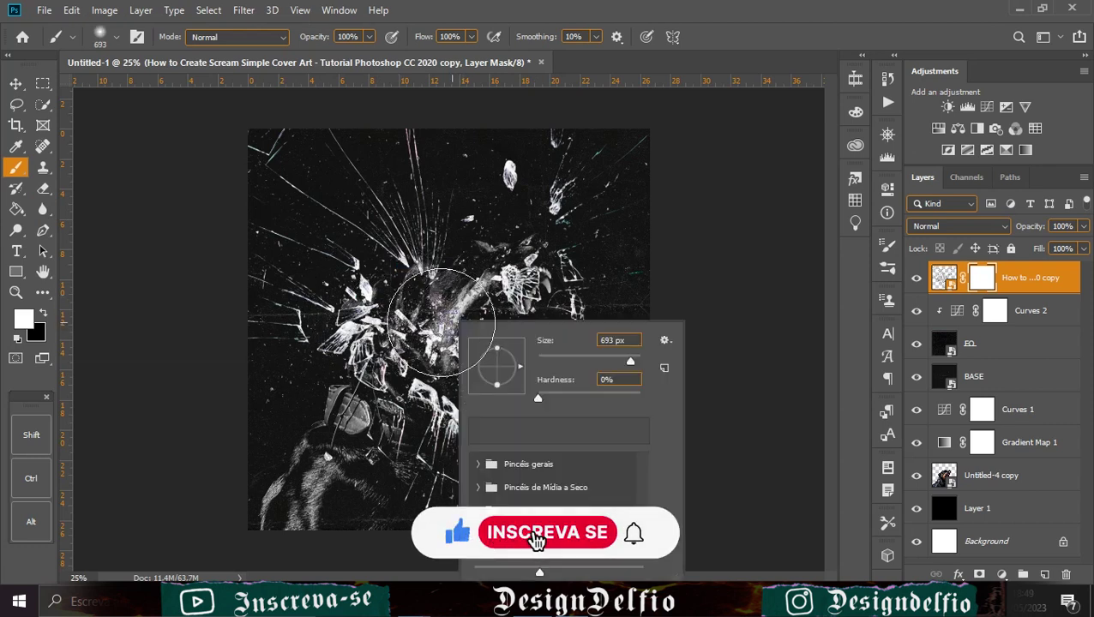
{"action": "left_click", "coordinate": [44, 315]}
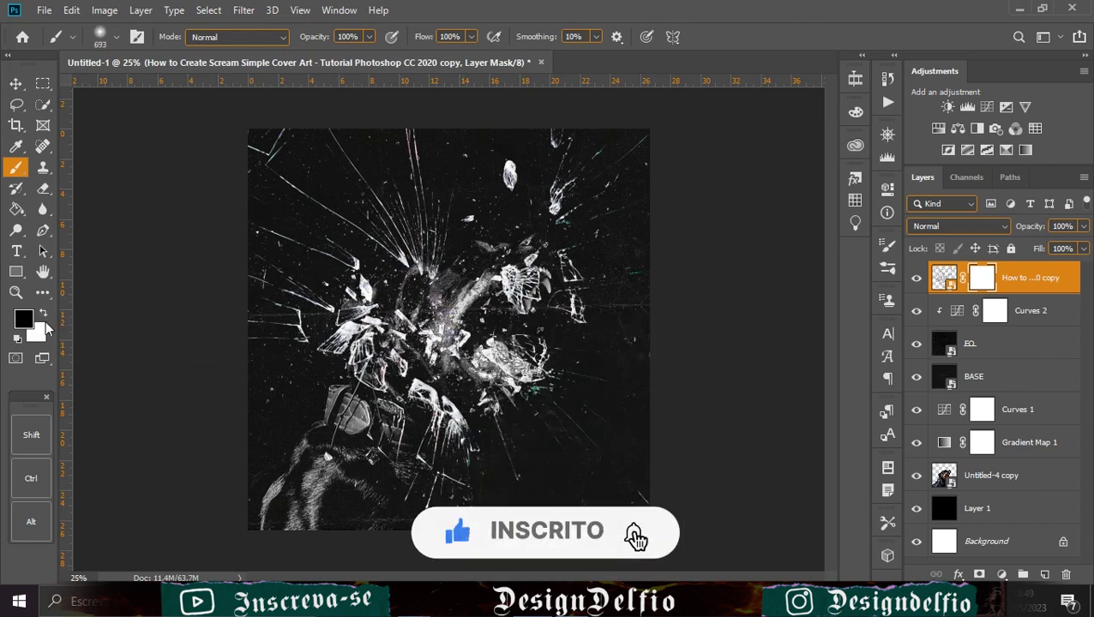
{"action": "right_click", "coordinate": [504, 204]}
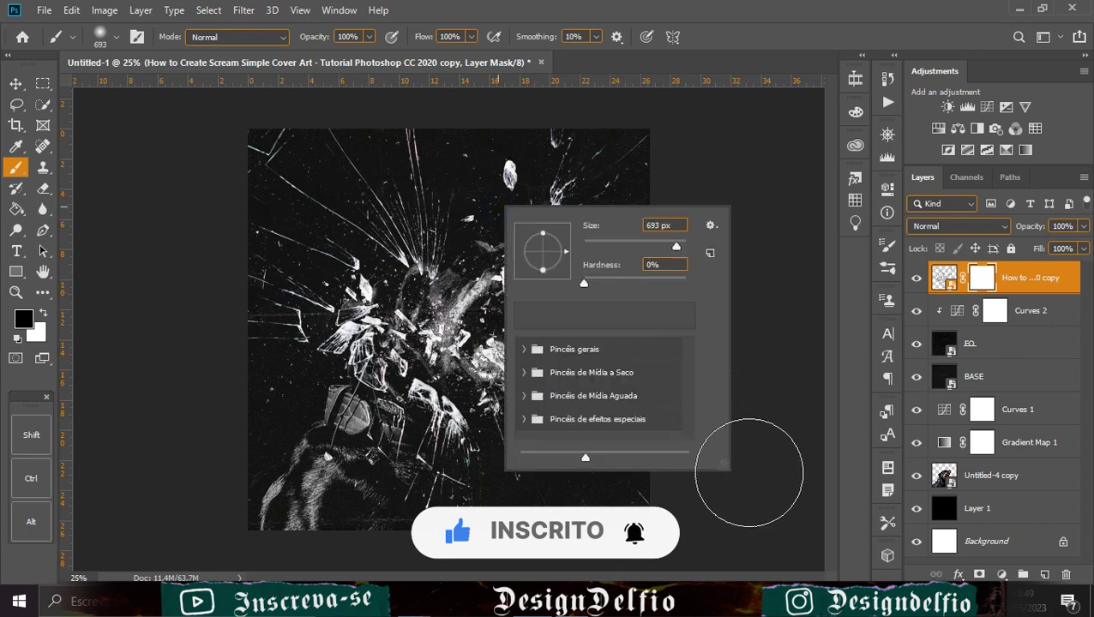
{"action": "left_click_drag", "start_coordinate": [722, 464], "coordinate": [695, 557]}
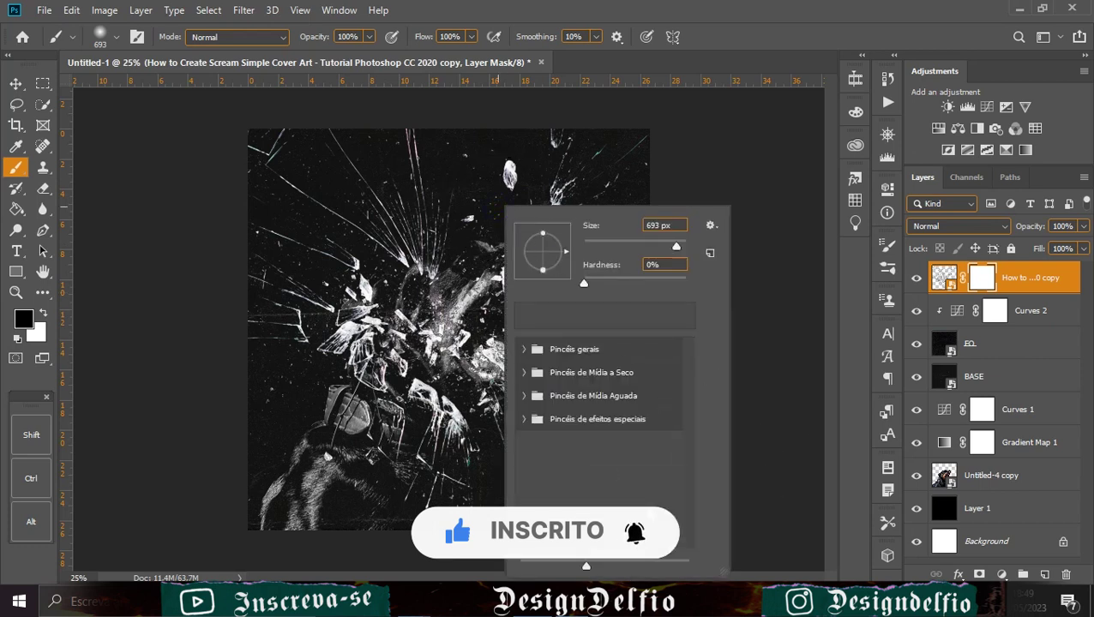
{"action": "left_click", "coordinate": [524, 349]}
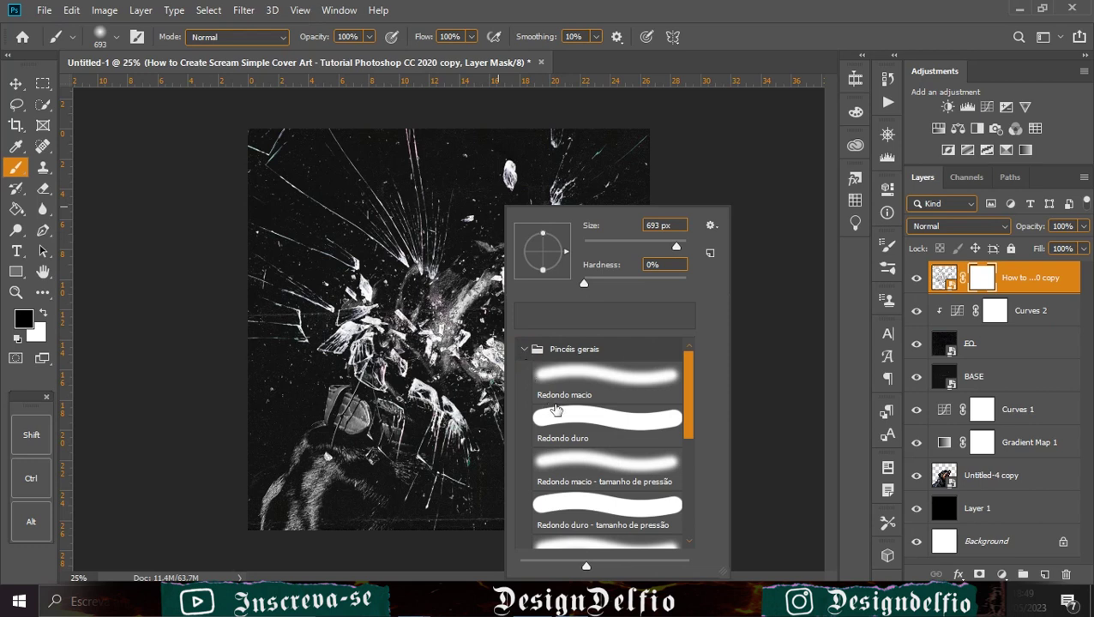
{"action": "double_click", "coordinate": [569, 380]}
Paint black on the shattered-glass layer's mask over the dog's head, open mouth and neck to hide the glass there
{"action": "mouse_move", "coordinate": [448, 321]}
{"action": "left_mouse_down"}
{"action": "mouse_move", "coordinate": [419, 319]}
{"action": "mouse_move", "coordinate": [423, 336]}
{"action": "mouse_move", "coordinate": [425, 318]}
{"action": "mouse_move", "coordinate": [505, 284]}
{"action": "mouse_move", "coordinate": [480, 320]}
{"action": "mouse_move", "coordinate": [489, 344]}
{"action": "mouse_move", "coordinate": [500, 339]}
{"action": "mouse_move", "coordinate": [491, 352]}
{"action": "mouse_move", "coordinate": [507, 342]}
{"action": "mouse_move", "coordinate": [472, 344]}
{"action": "mouse_move", "coordinate": [500, 292]}
{"action": "left_mouse_up"}
{"action": "mouse_move", "coordinate": [457, 340]}
{"action": "left_mouse_down"}
{"action": "mouse_move", "coordinate": [421, 331]}
{"action": "mouse_move", "coordinate": [439, 343]}
{"action": "left_mouse_up"}
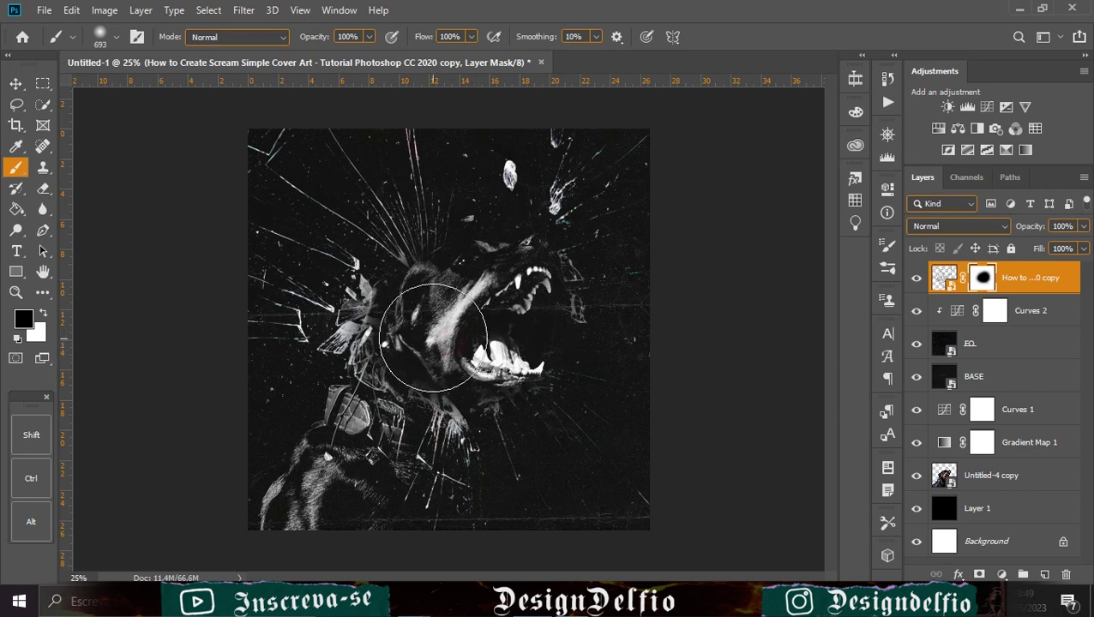
{"action": "mouse_move", "coordinate": [411, 353]}
{"action": "left_mouse_down"}
{"action": "mouse_move", "coordinate": [402, 400]}
{"action": "mouse_move", "coordinate": [393, 397]}
{"action": "mouse_move", "coordinate": [432, 387]}
{"action": "mouse_move", "coordinate": [436, 374]}
{"action": "mouse_move", "coordinate": [414, 397]}
{"action": "mouse_move", "coordinate": [368, 408]}
{"action": "mouse_move", "coordinate": [381, 407]}
{"action": "mouse_move", "coordinate": [365, 475]}
{"action": "mouse_move", "coordinate": [410, 419]}
{"action": "mouse_move", "coordinate": [410, 468]}
{"action": "mouse_move", "coordinate": [432, 438]}
{"action": "mouse_move", "coordinate": [419, 513]}
{"action": "mouse_move", "coordinate": [425, 456]}
{"action": "mouse_move", "coordinate": [357, 525]}
{"action": "mouse_move", "coordinate": [380, 424]}
{"action": "mouse_move", "coordinate": [446, 343]}
{"action": "left_mouse_up"}
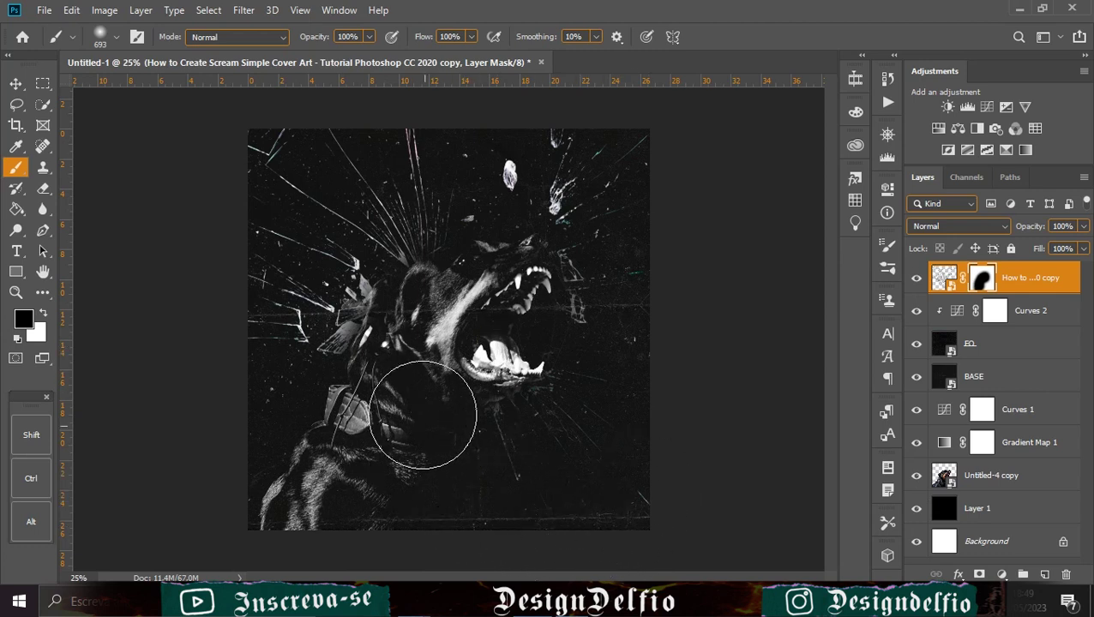
Restore the shattered glass around the dog's neck and outer canvas by painting white on the mask, with brush hardness set to 64%
{"action": "mouse_move", "coordinate": [305, 339]}
{"action": "left_mouse_down"}
{"action": "mouse_move", "coordinate": [350, 456]}
{"action": "mouse_move", "coordinate": [340, 475]}
{"action": "mouse_move", "coordinate": [292, 416]}
{"action": "mouse_move", "coordinate": [342, 498]}
{"action": "mouse_move", "coordinate": [355, 493]}
{"action": "mouse_move", "coordinate": [375, 443]}
{"action": "mouse_move", "coordinate": [432, 487]}
{"action": "mouse_move", "coordinate": [547, 456]}
{"action": "left_mouse_up"}
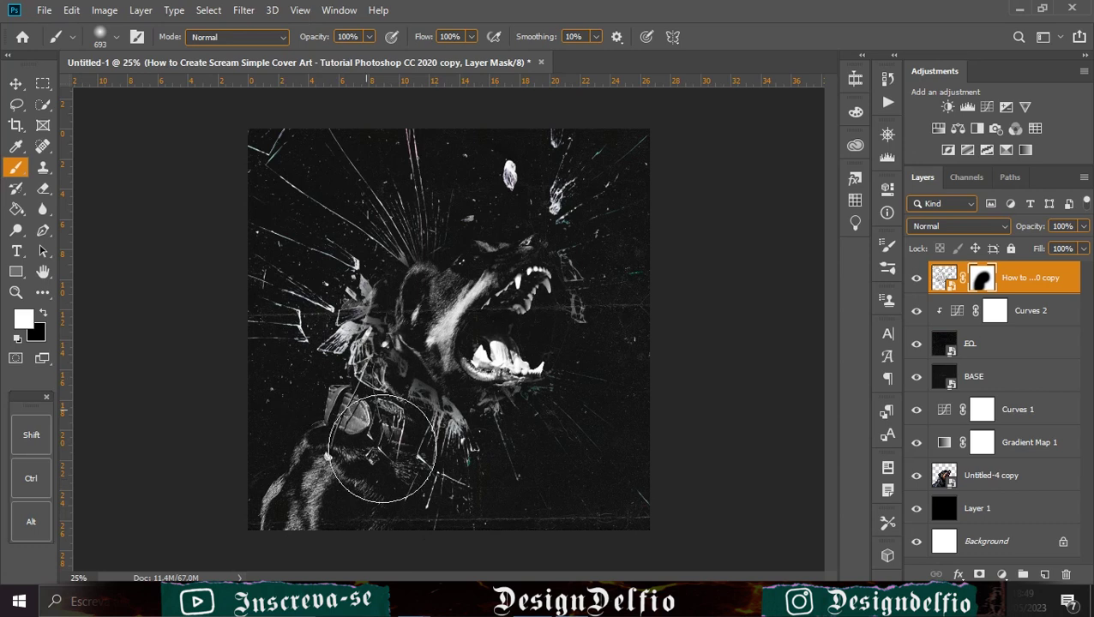
{"action": "right_click", "coordinate": [324, 367]}
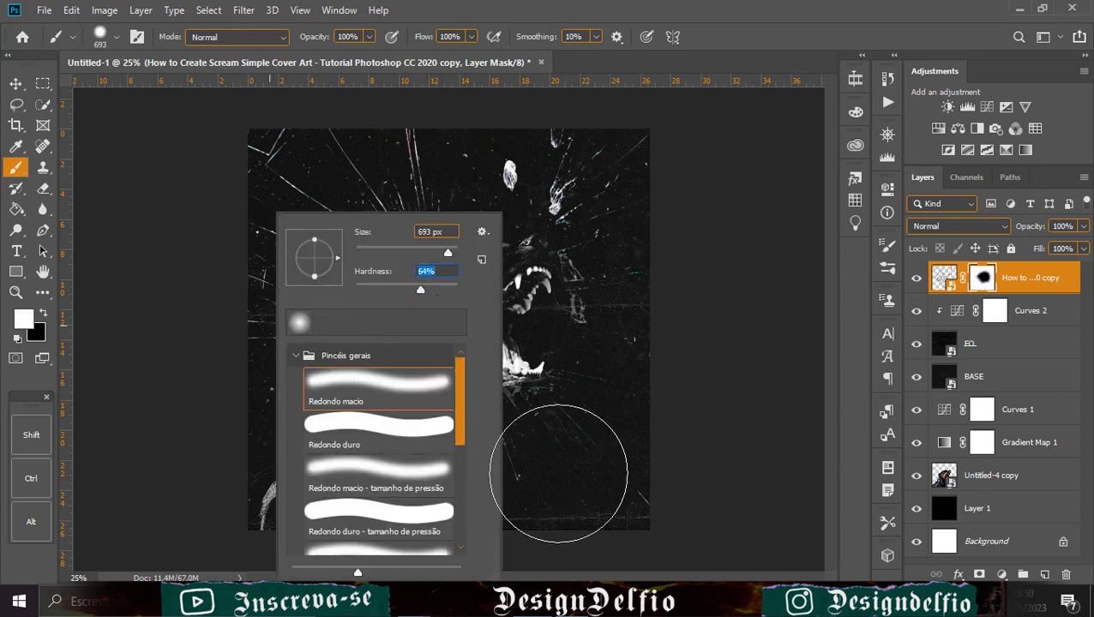
{"action": "left_click", "coordinate": [562, 476]}
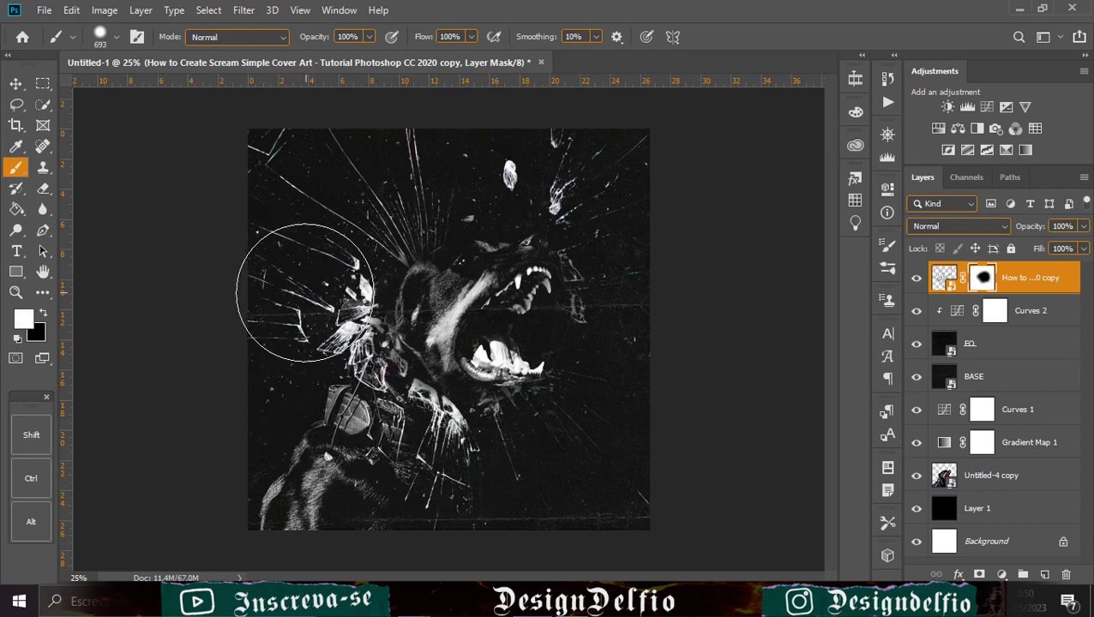
{"action": "mouse_move", "coordinate": [359, 442]}
{"action": "left_mouse_down"}
{"action": "mouse_move", "coordinate": [427, 495]}
{"action": "mouse_move", "coordinate": [480, 485]}
{"action": "left_mouse_up"}
{"action": "left_click", "coordinate": [635, 422]}
{"action": "mouse_move", "coordinate": [641, 260]}
{"action": "left_mouse_down"}
{"action": "mouse_move", "coordinate": [600, 212]}
{"action": "mouse_move", "coordinate": [599, 161]}
{"action": "left_mouse_up"}
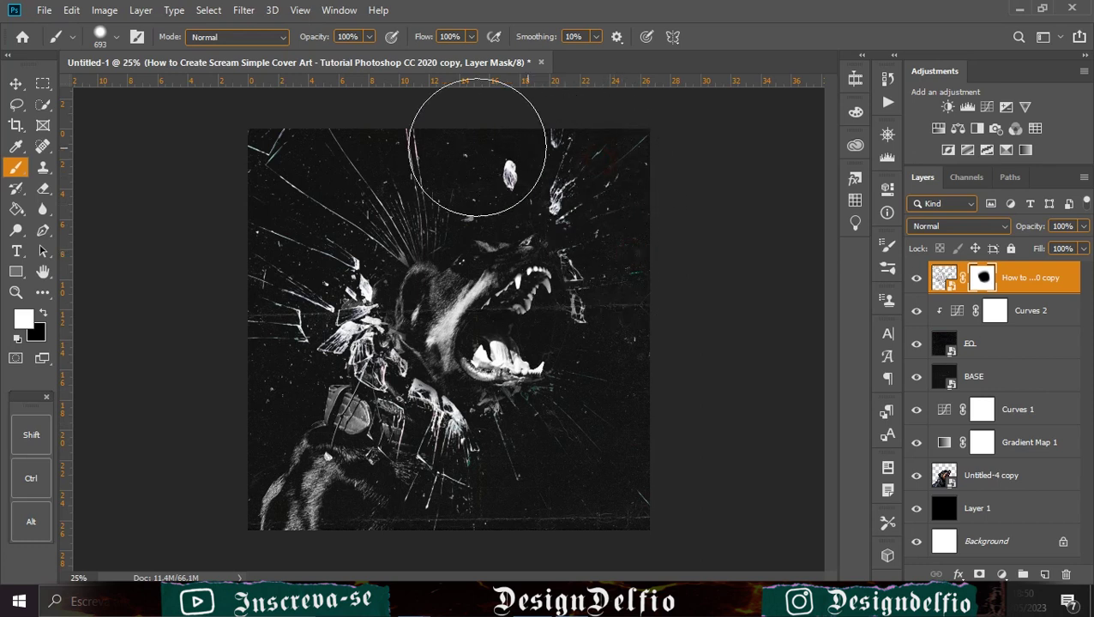
{"action": "left_click_drag", "start_coordinate": [320, 224], "coordinate": [307, 270]}
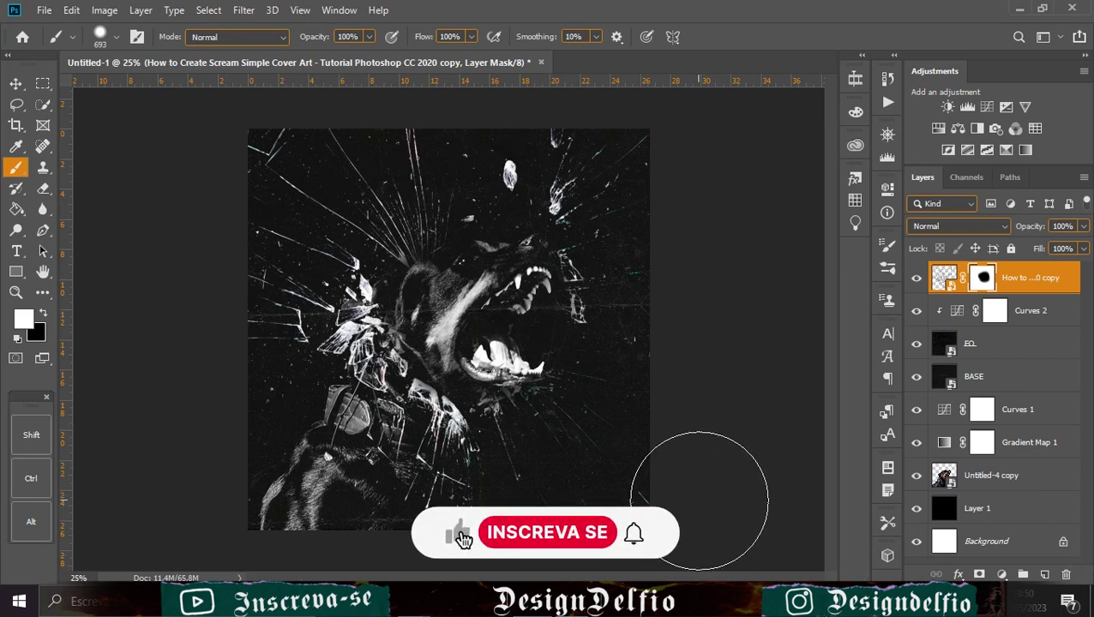
Place the Parental Advisory logo in the canvas's lower-right corner at about 16% scale and move its layer directly below BASE
{"action": "left_click", "coordinate": [13, 86]}
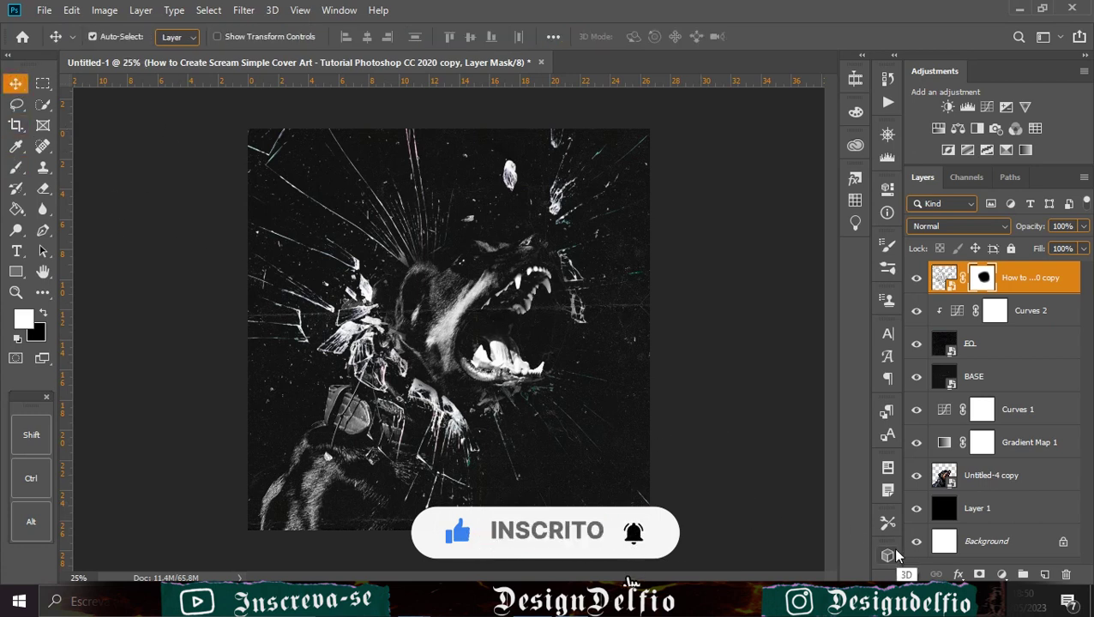
{"action": "left_click_drag", "start_coordinate": [474, 601], "coordinate": [474, 504]}
{"action": "left_click_drag", "start_coordinate": [451, 250], "coordinate": [615, 491]}
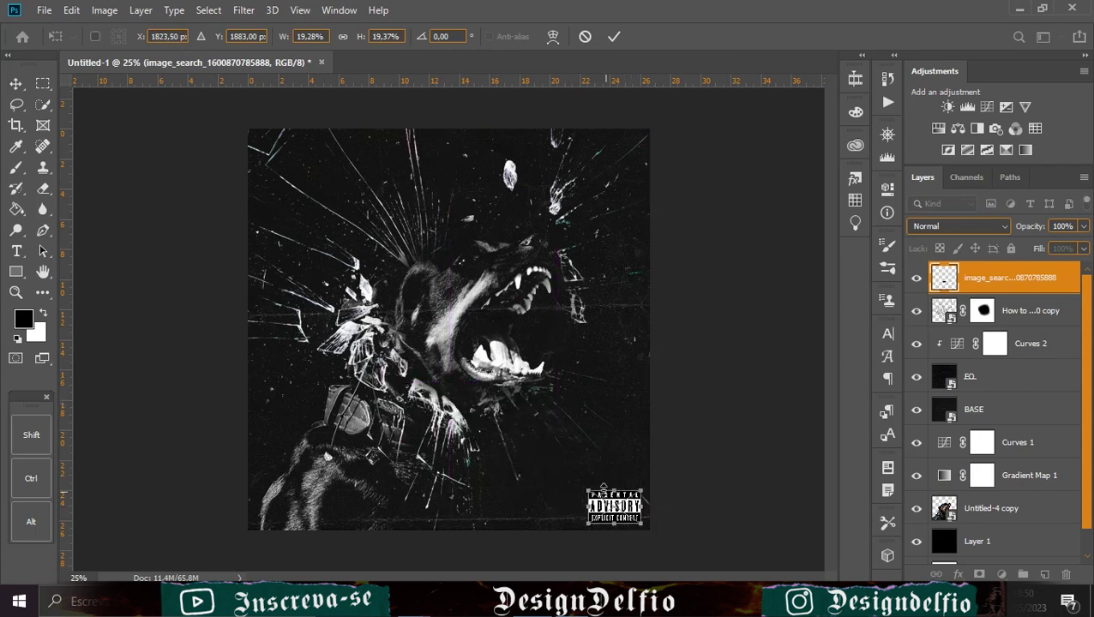
{"action": "left_click_drag", "start_coordinate": [590, 490], "coordinate": [593, 494]}
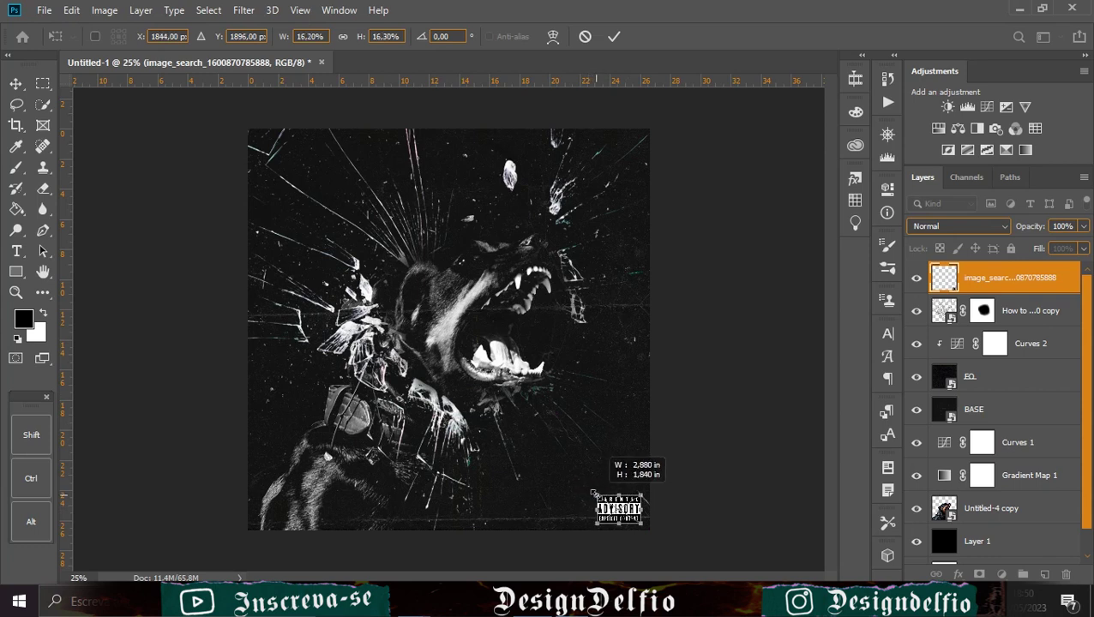
{"action": "left_click", "coordinate": [614, 37]}
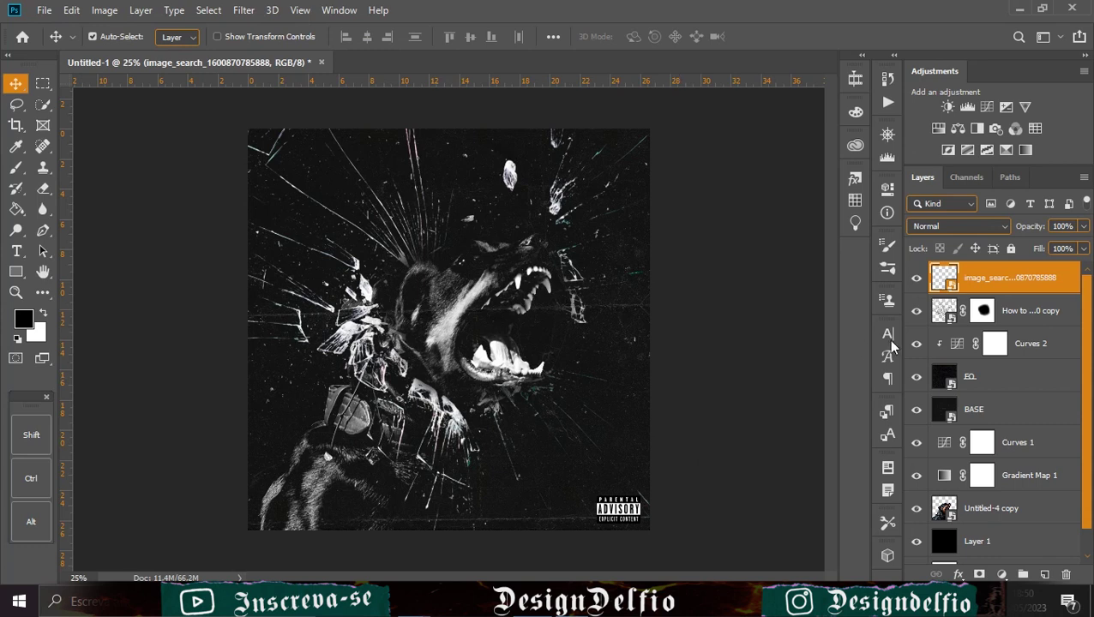
{"action": "left_click_drag", "start_coordinate": [1031, 282], "coordinate": [1031, 420]}
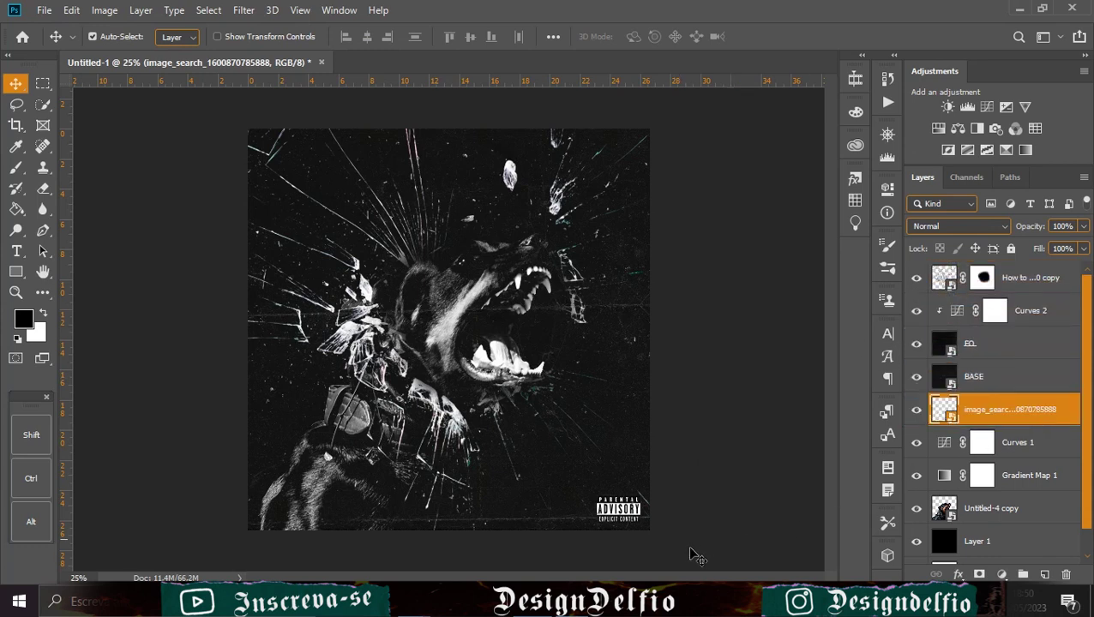